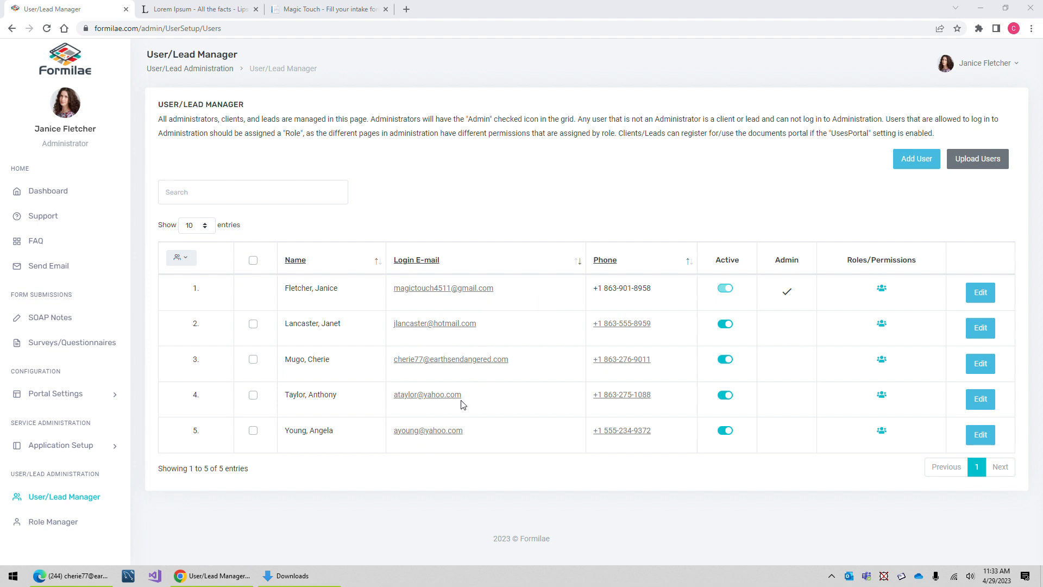
Step: Review the e-mail form opened from the third listed user's login e-mail and return to the User/Lead Manager
click(440, 362)
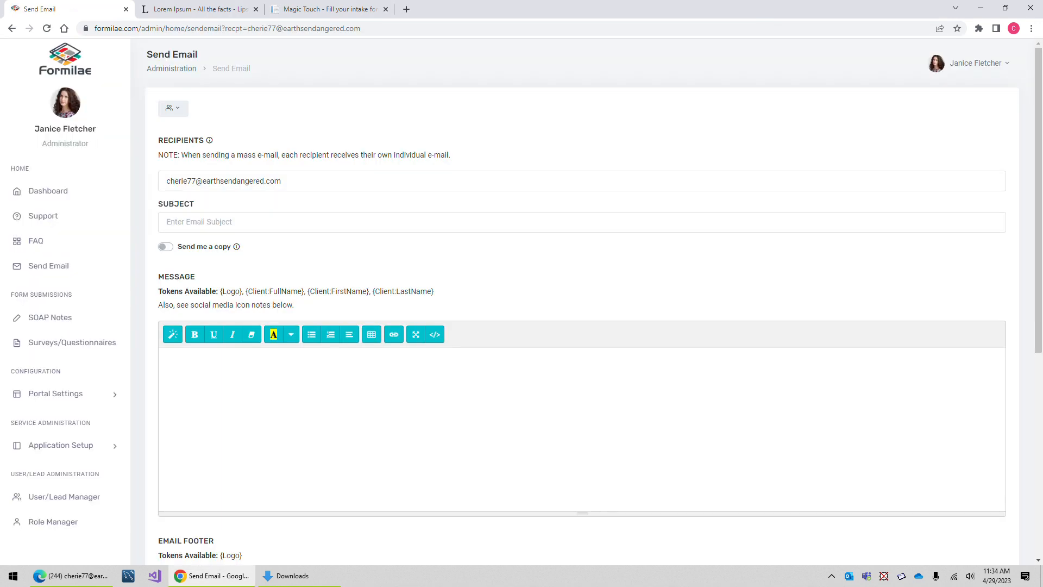
scroll(454, 433, down, 7)
scroll(453, 442, up, 7)
drag(282, 181, 157, 186)
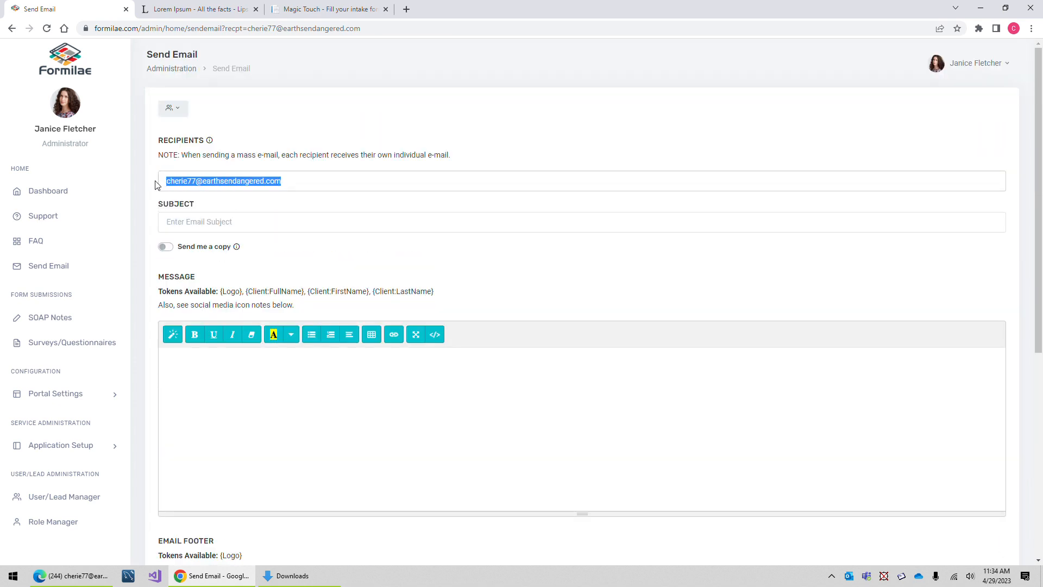
click(282, 182)
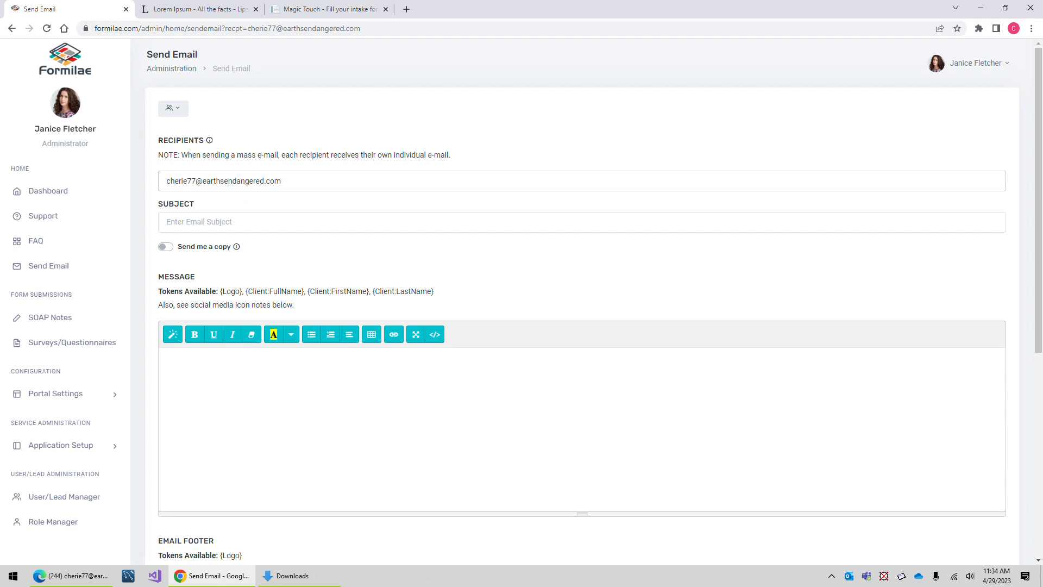
click(12, 28)
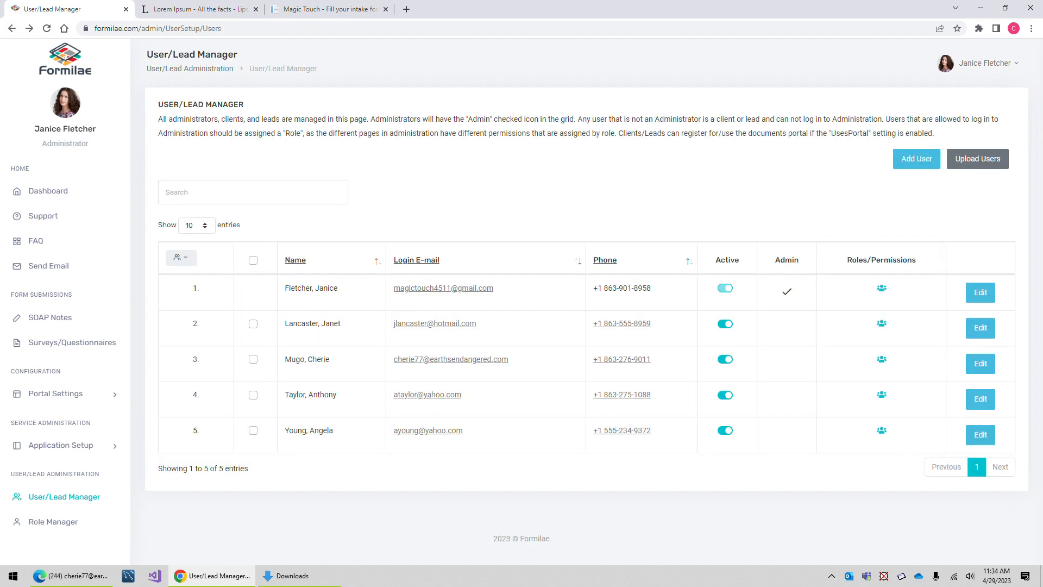
Step: Select all users in the User/Lead Manager list and start a mass e-mail to them
click(253, 260)
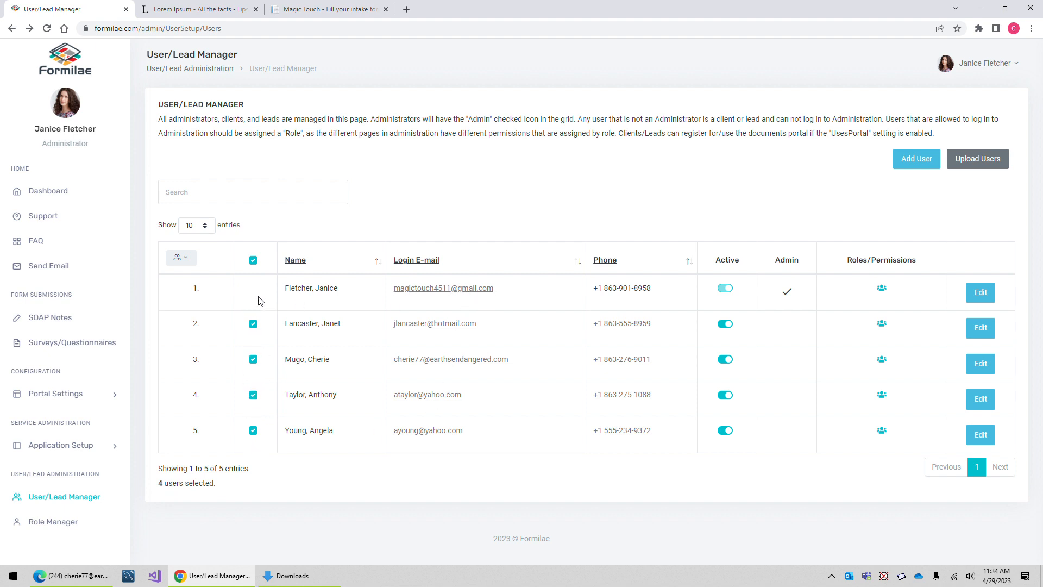
click(182, 259)
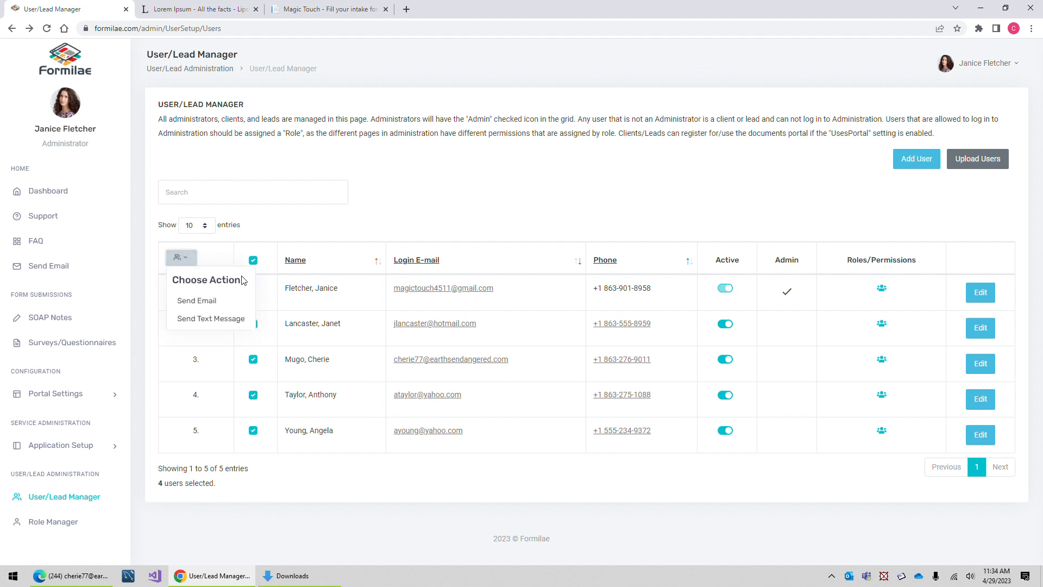
click(197, 302)
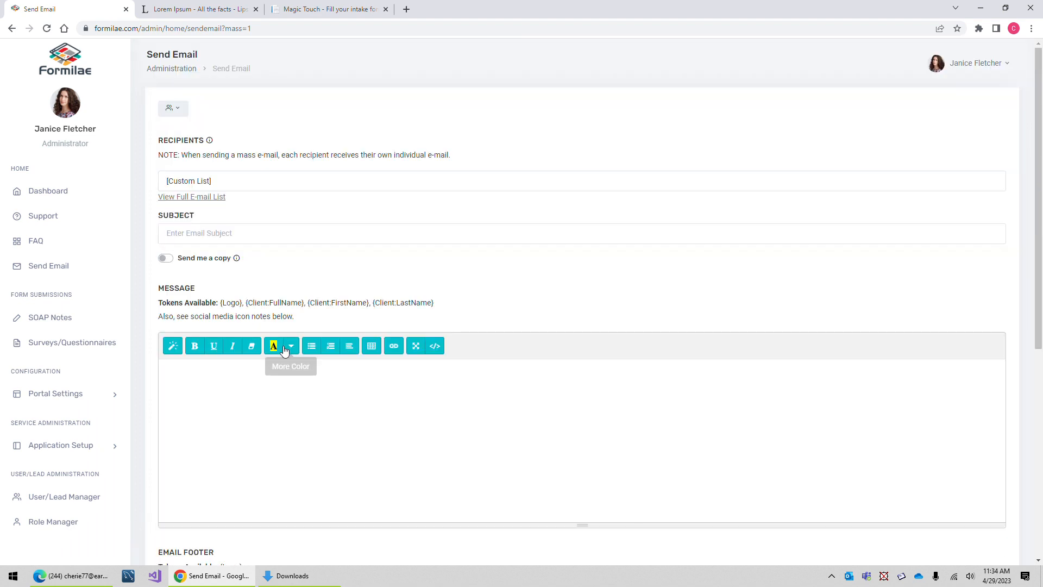
Step: Examine the full recipient list of the mass e-mail, the rest of the form and its social media icon notes
click(210, 181)
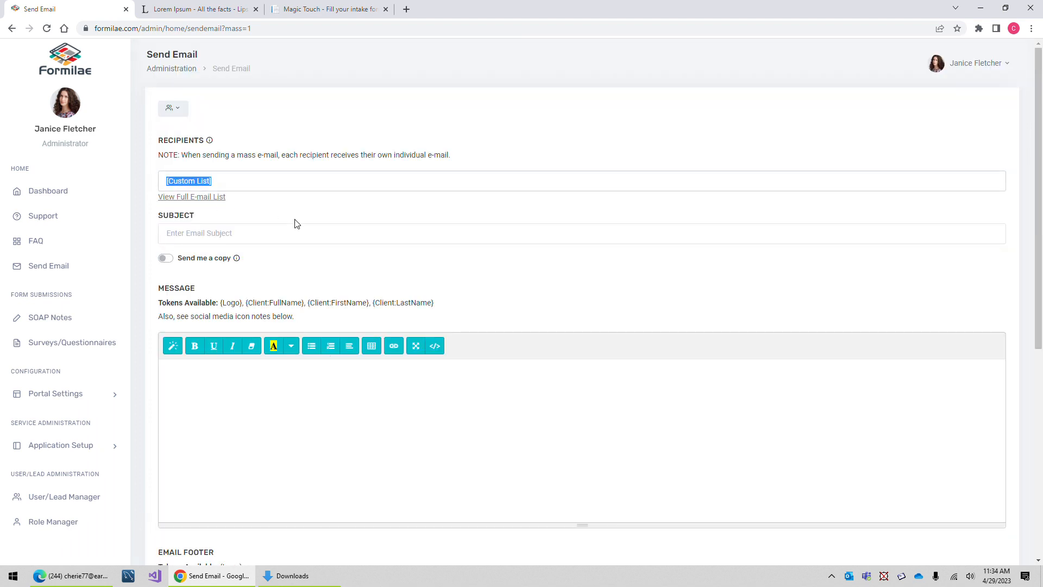
click(202, 199)
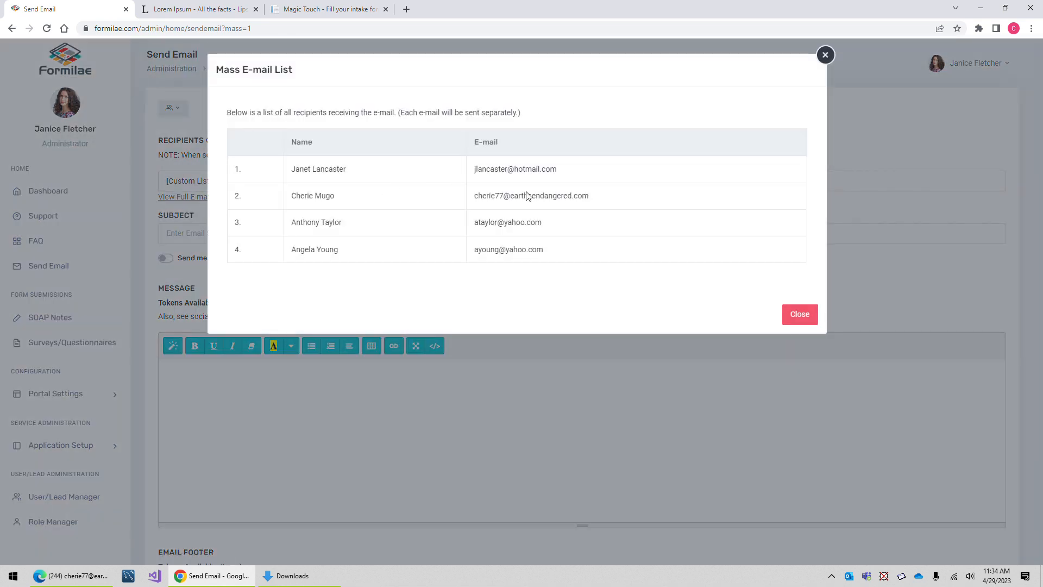
click(806, 320)
scroll(358, 267, down, 7)
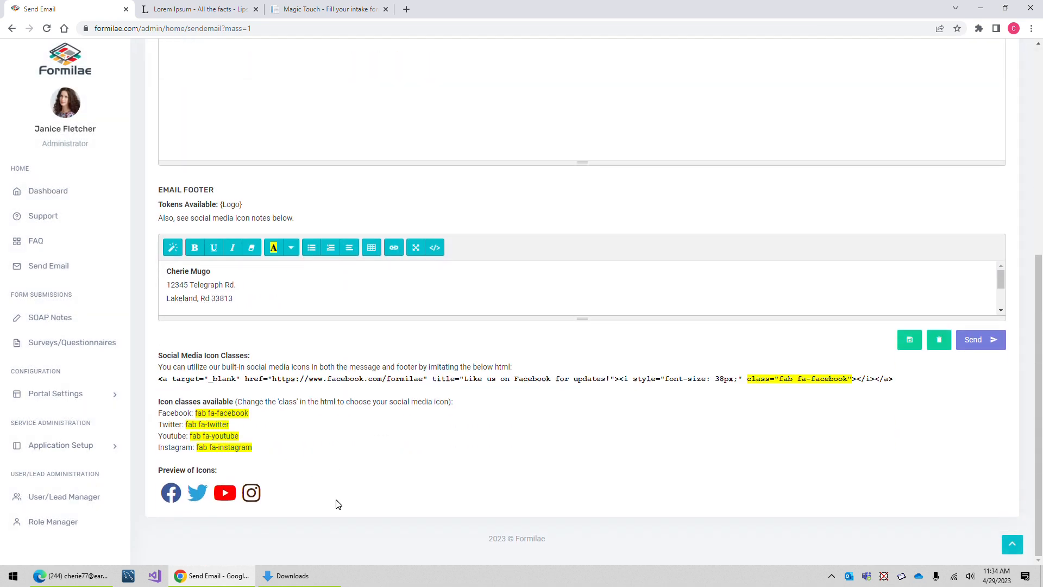
scroll(338, 501, up, 7)
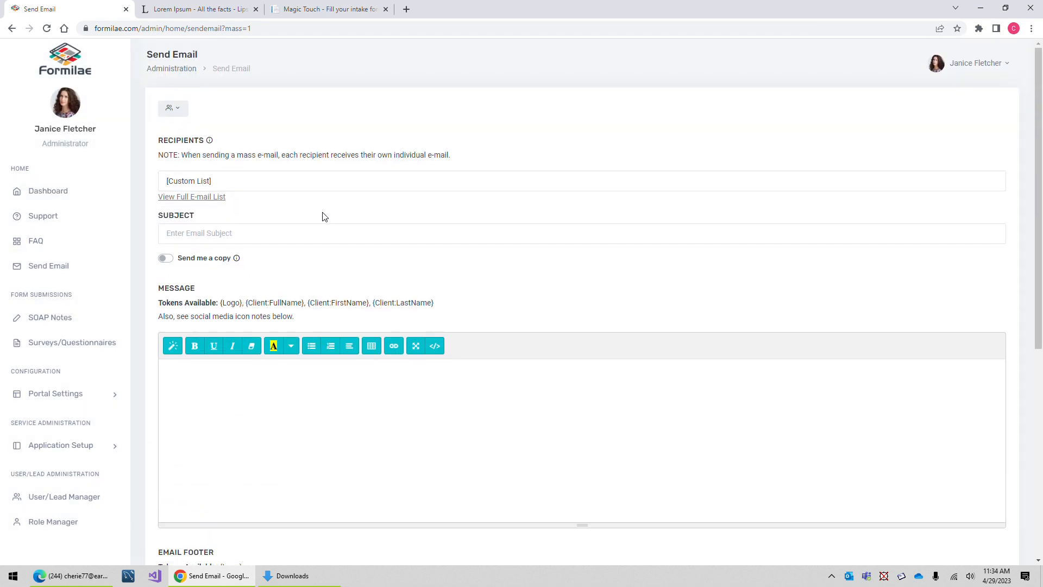
Step: Return to the user list, clear the selection of all users, and open the e-mail form for the third listed user
click(12, 28)
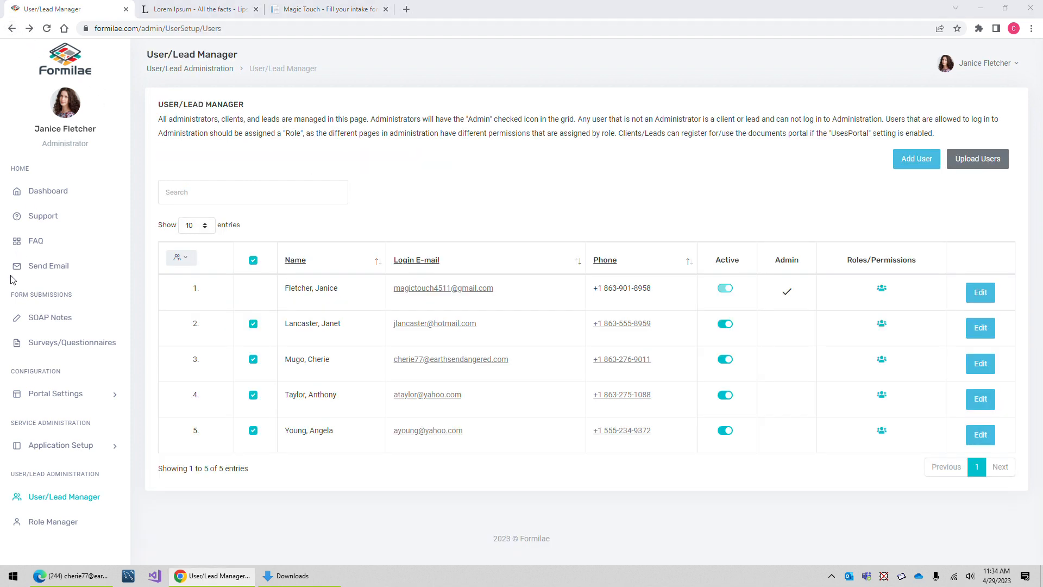
click(254, 261)
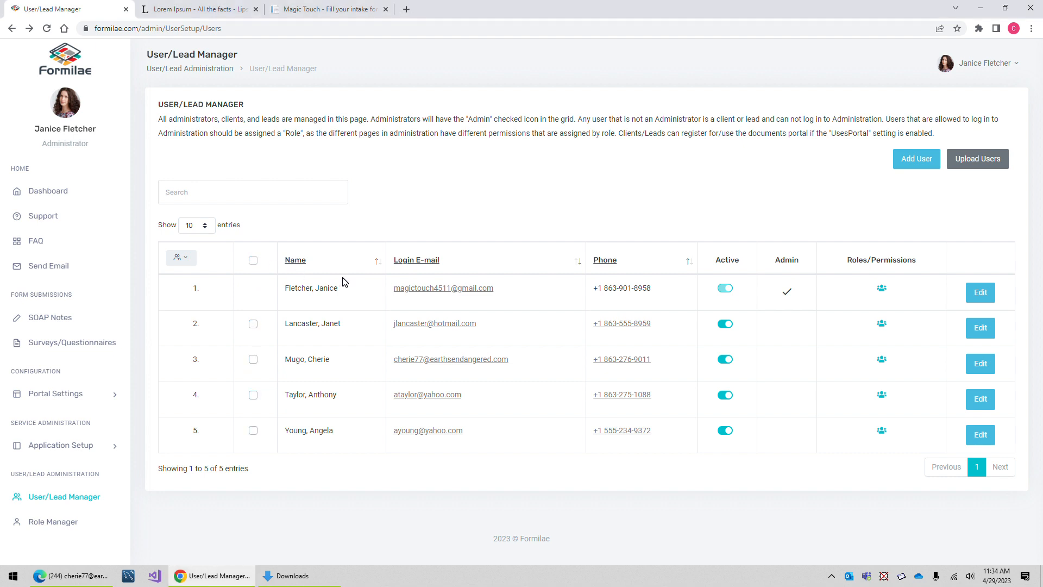
click(440, 364)
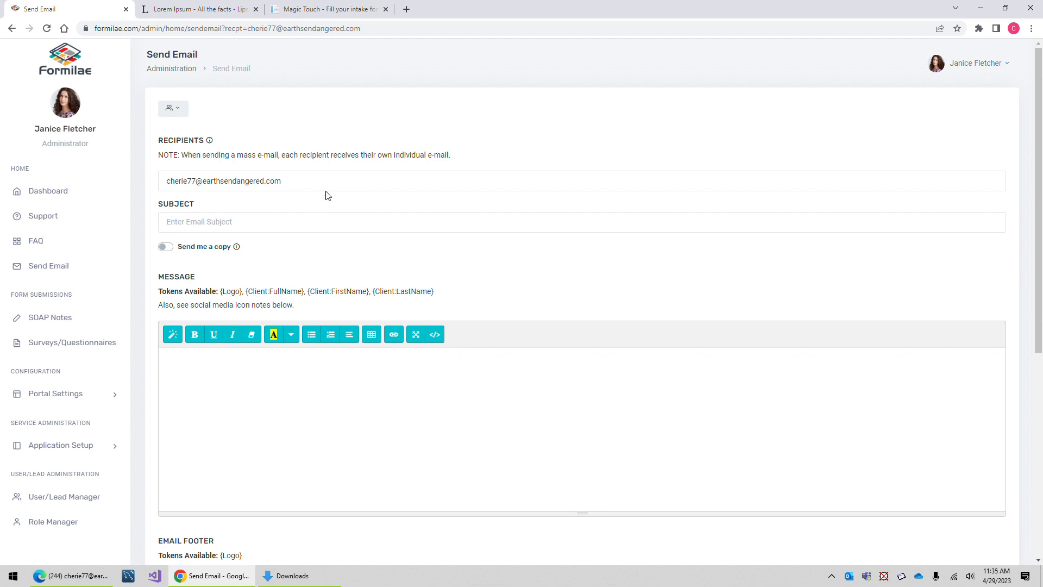
scroll(290, 352, down, 6)
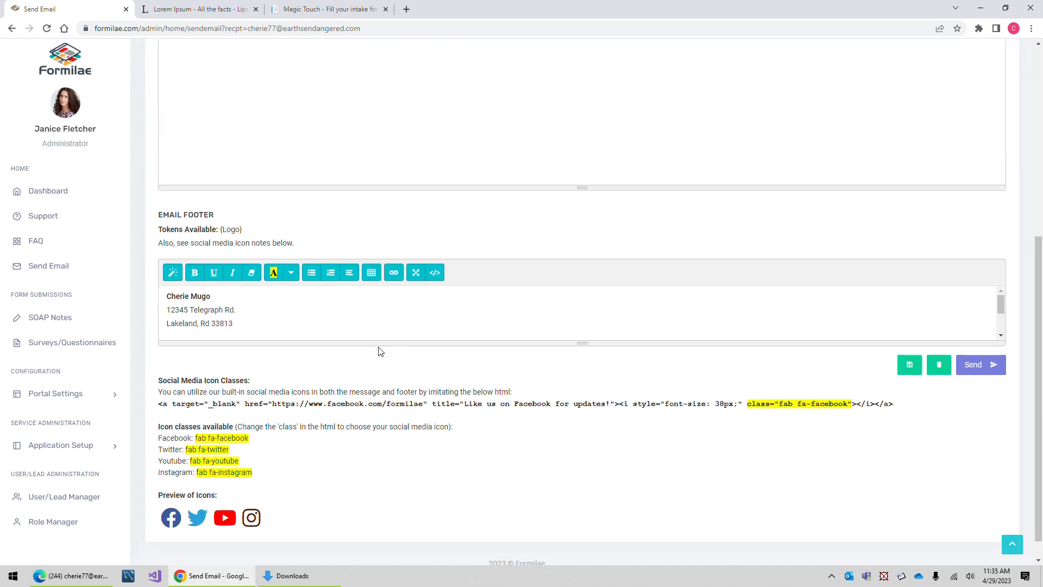
scroll(290, 352, up, 4)
scroll(212, 274, up, 2)
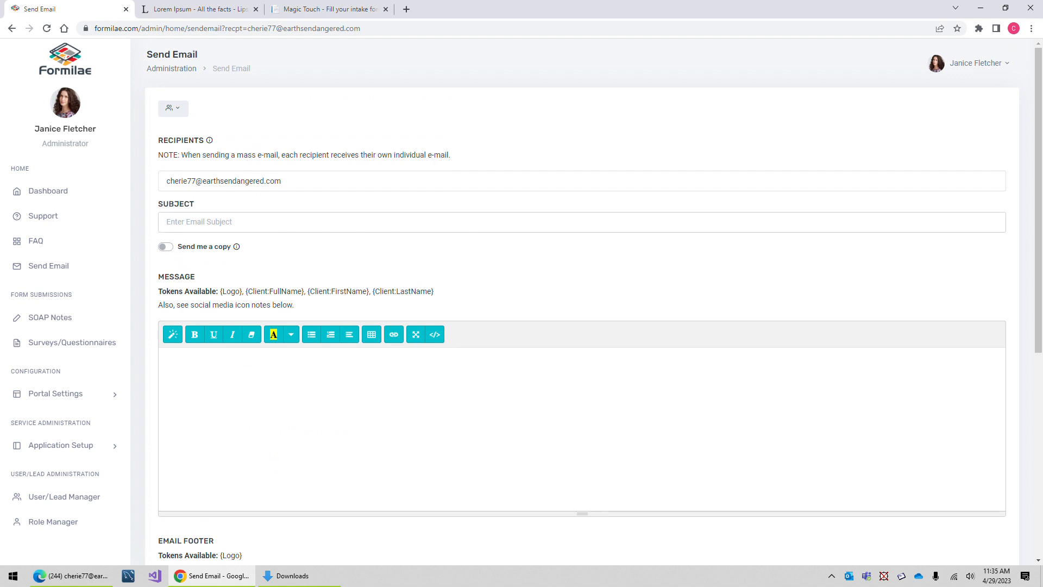
Step: Enter "<b>Hello there</b>" in the message's HTML source and preview the formatted result
scroll(279, 389, down, 2)
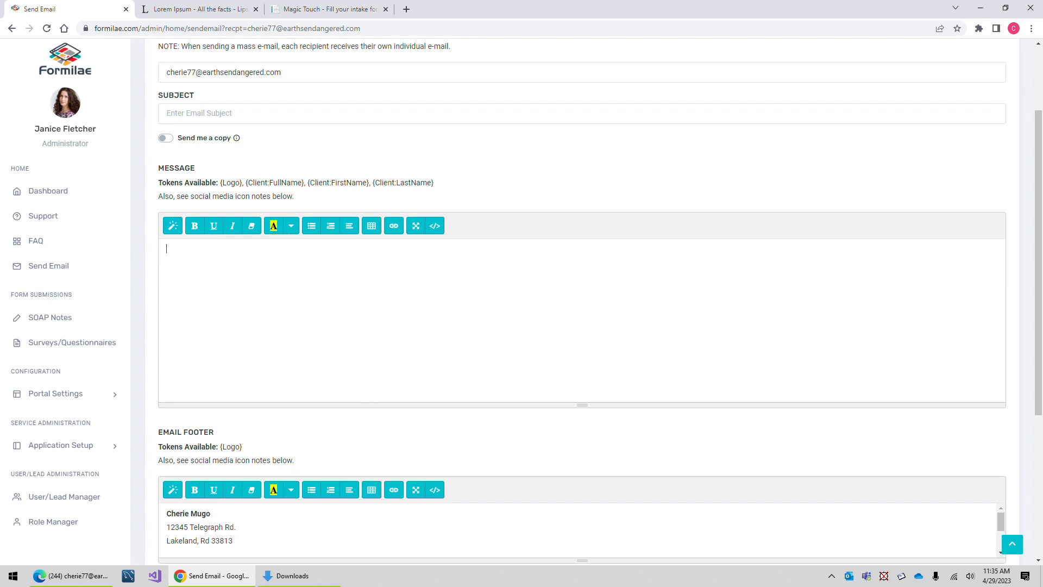
click(434, 227)
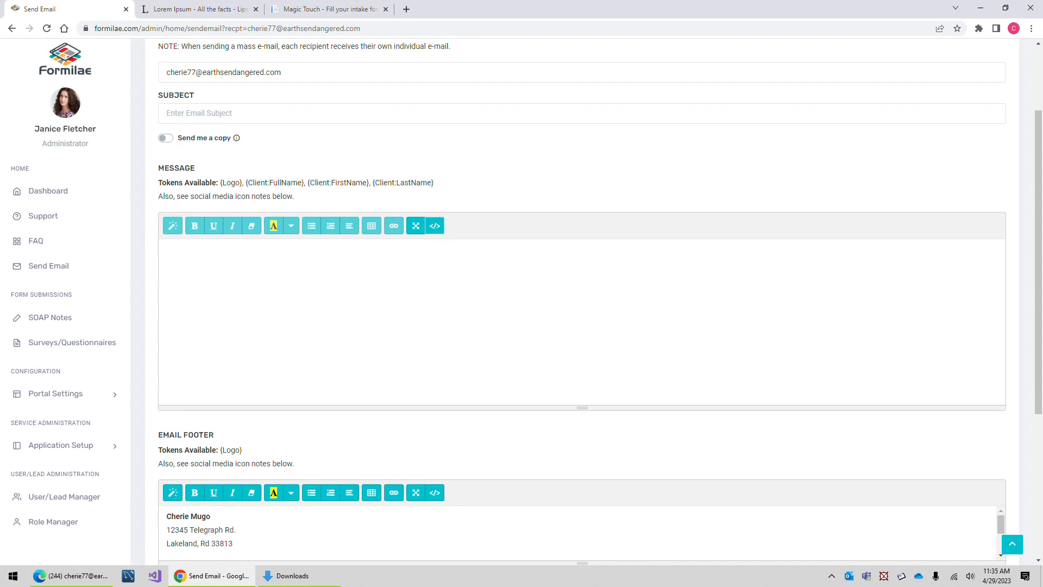
text(<b>Hello there</b>)
click(436, 228)
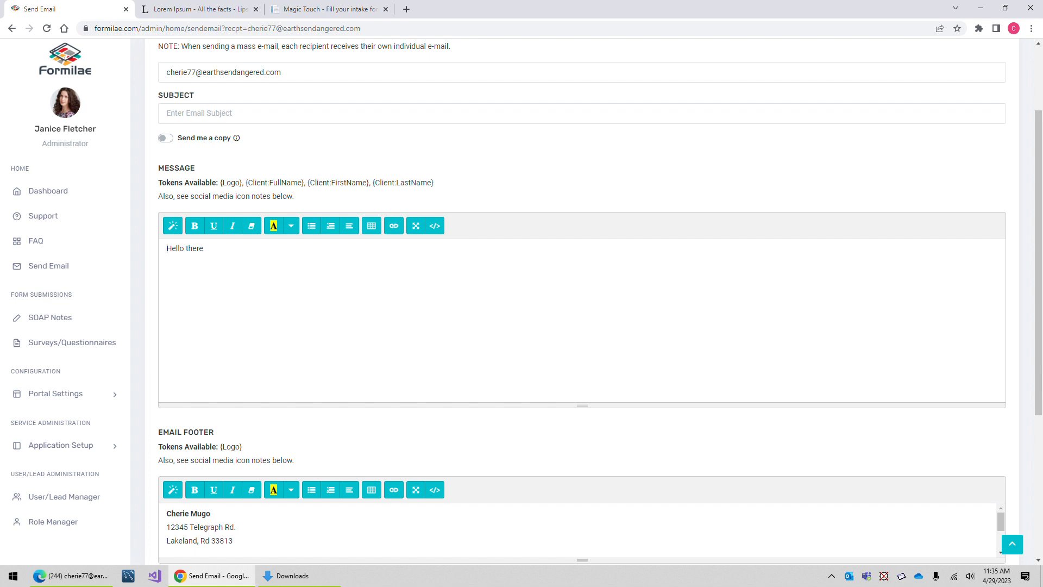
Step: Replace the message's b tags with a span tag styled "font-weight: bold;" in the HTML source and preview it
click(434, 226)
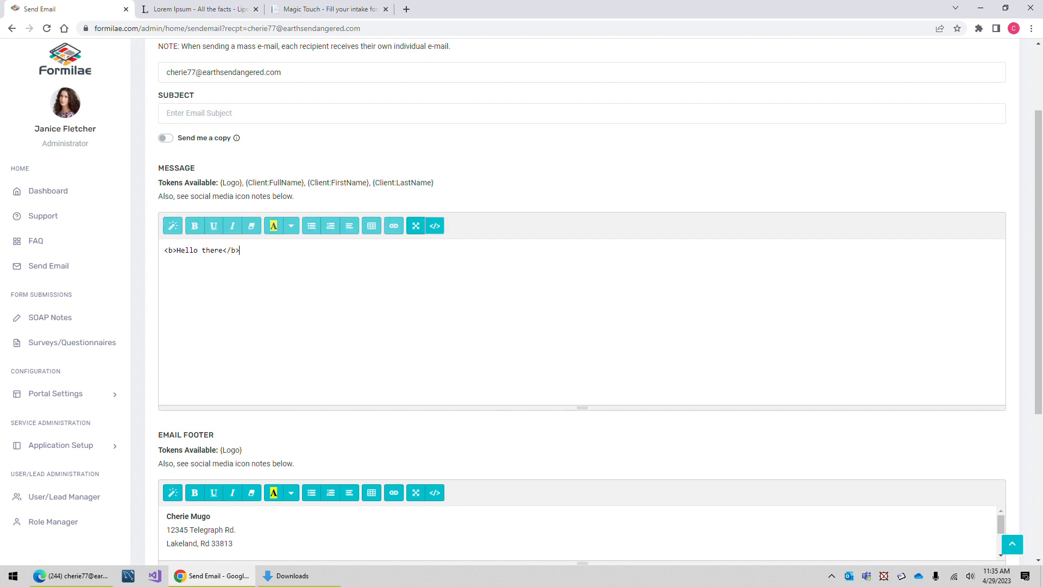
double_click(170, 251)
text(span)
text( sty)
text(le=)
text("font0-siz)
key(BackSpace)
key(BackSpace)
key(BackSpace)
key(BackSpace)
key(BackSpace)
text(-weight: bo)
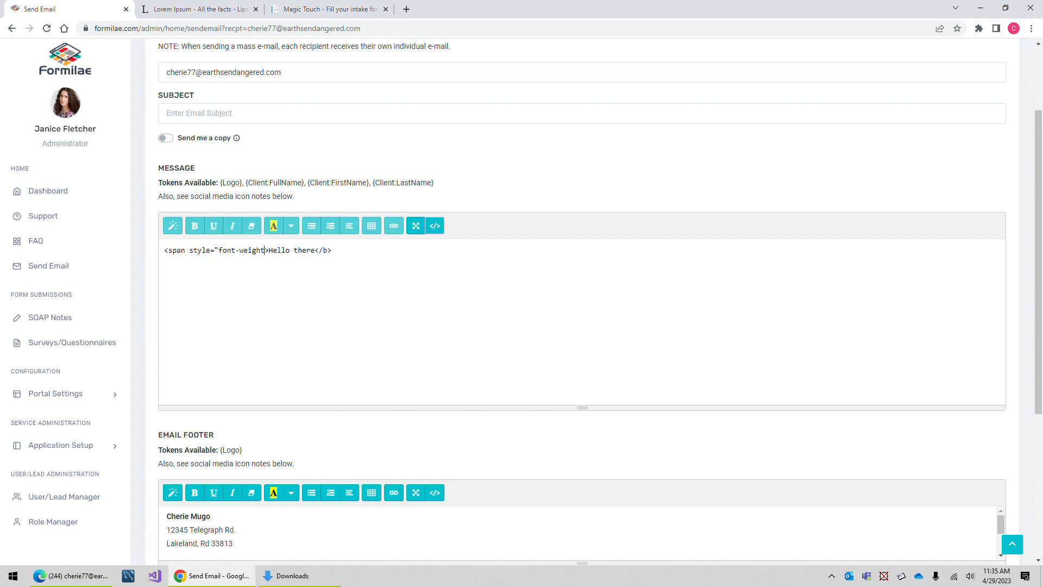
text(ld;")
key(BackSpace)
text(span)
click(435, 226)
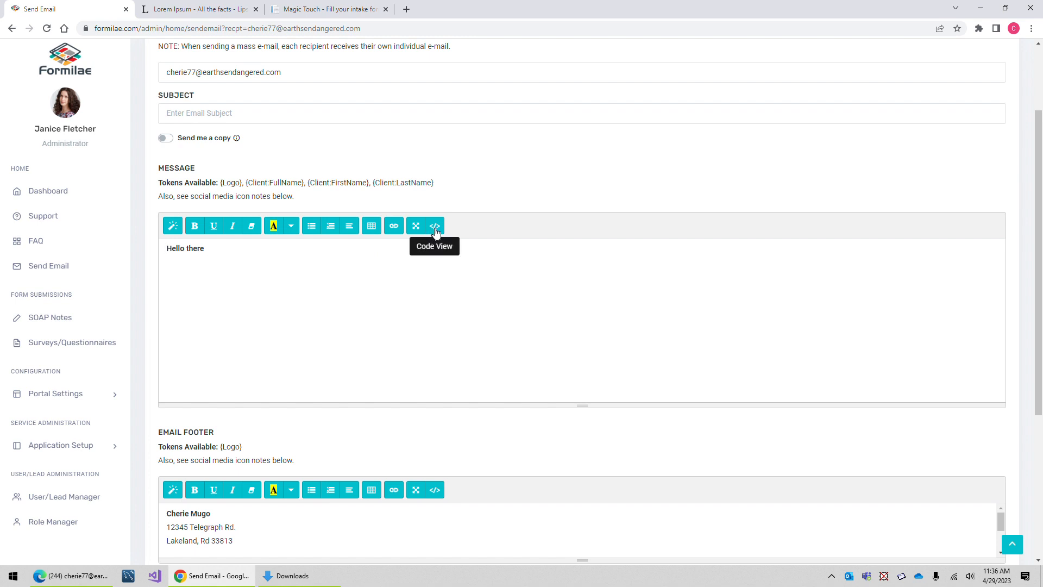
Step: Delete all HTML from the message source and return to the formatted view
click(435, 226)
drag(379, 251, 136, 242)
key(Delete)
click(435, 226)
Step: Write "Hello there." in the message body and format it bold
click(222, 246)
text(Hello there)
key(ctrl+a)
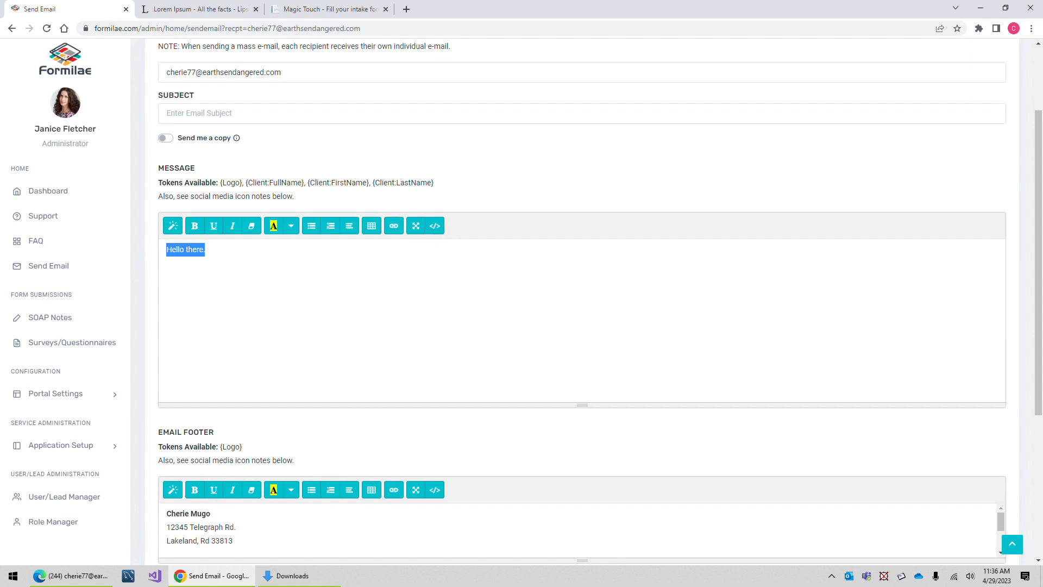
key(ctrl+b)
key(Right)
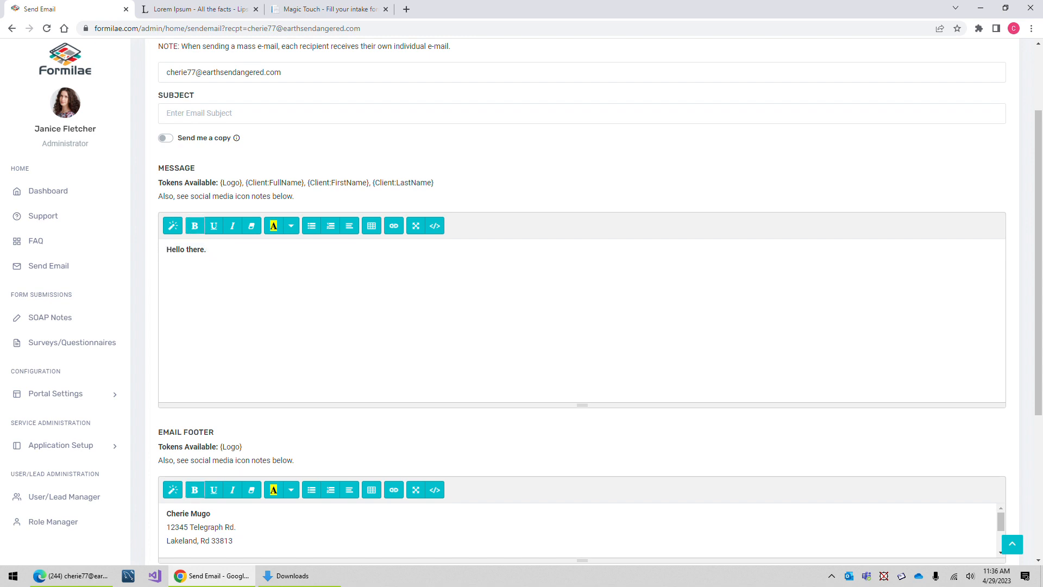
Step: Enlarge the email footer editor to show its entire content
scroll(416, 391, down, 5)
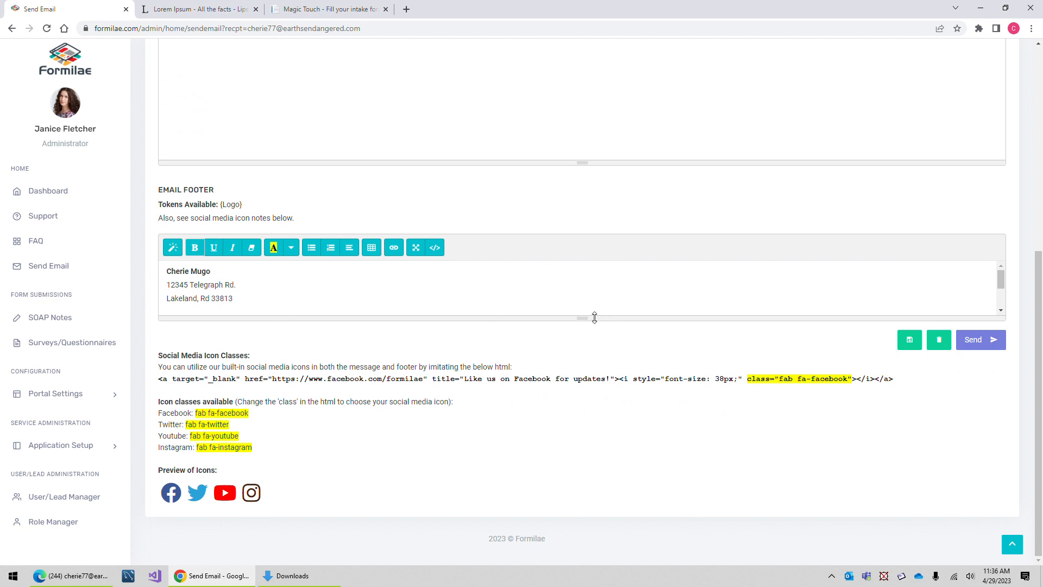
drag(582, 318, 598, 464)
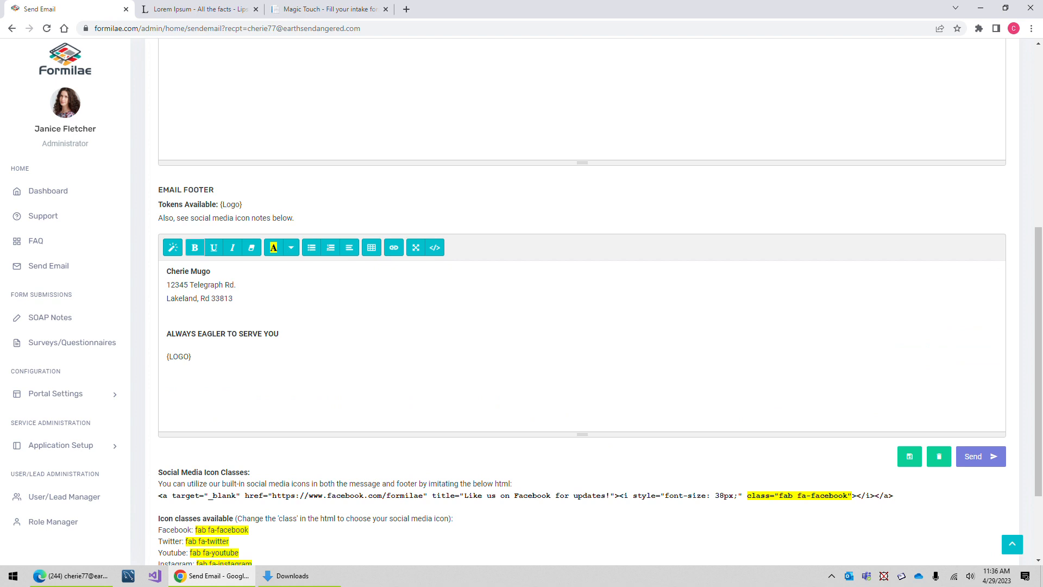
Step: Open the Glossary Manager from Portal Settings in a new browser tab
click(66, 401)
scroll(67, 402, down, 1)
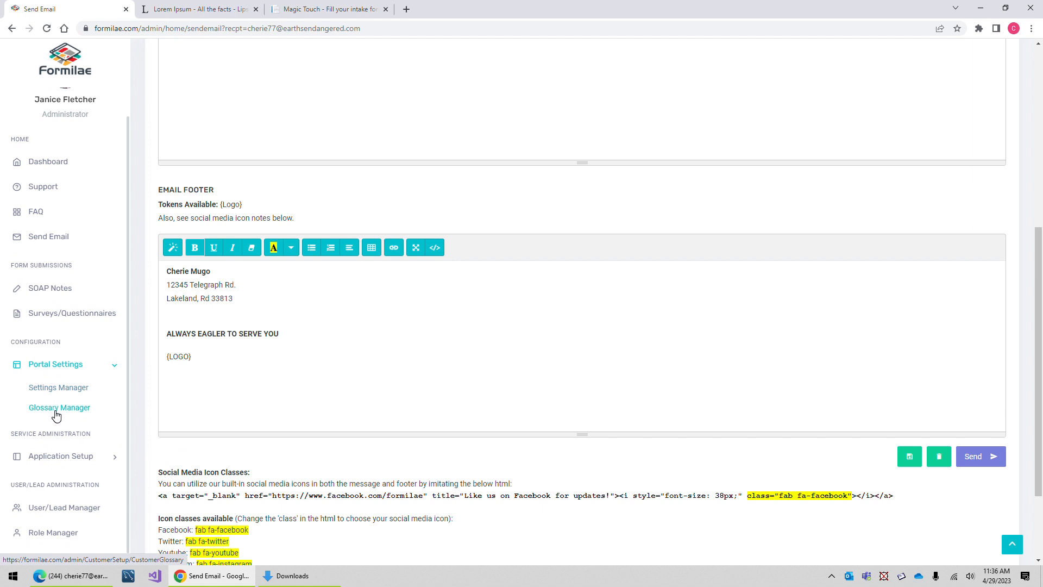
right_click(68, 415)
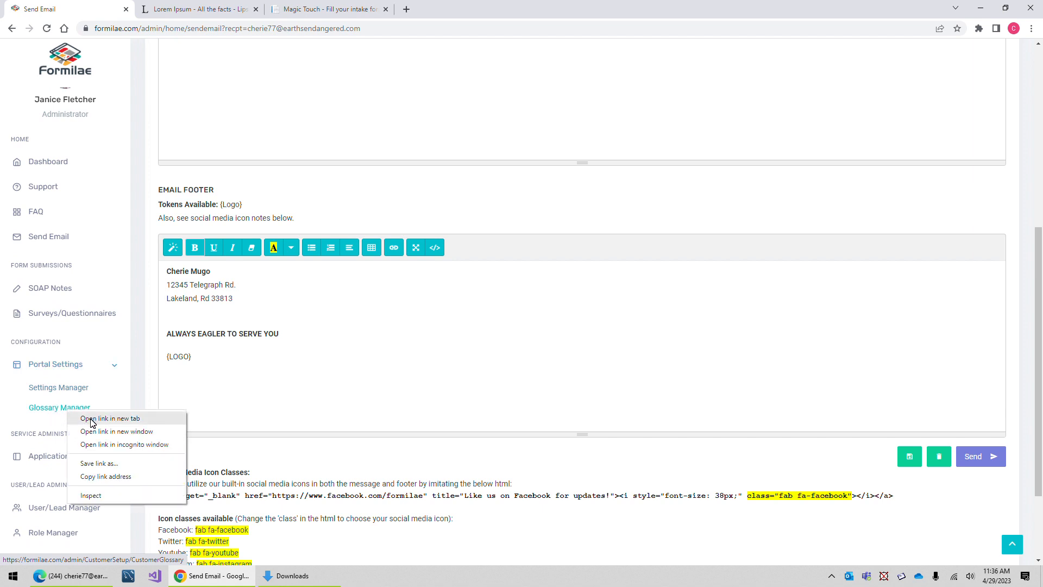
click(91, 419)
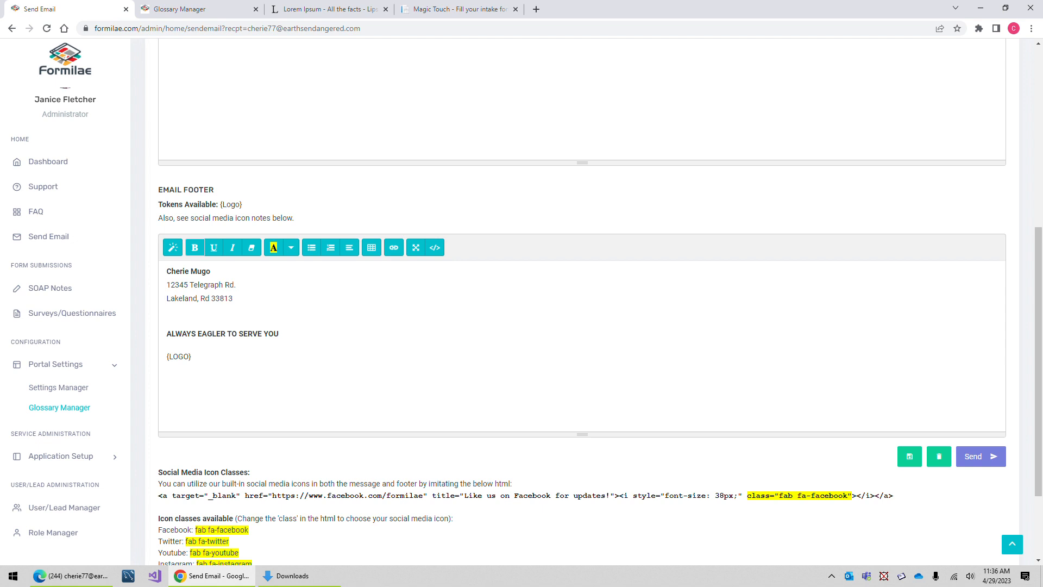
Step: Examine the {LOGO} token in the footer and the tokens available for the email footer and the message
drag(190, 356, 168, 356)
mouse_move(162, 205)
mouse_down()
mouse_move(254, 211)
mouse_move(158, 206)
mouse_up()
click(262, 205)
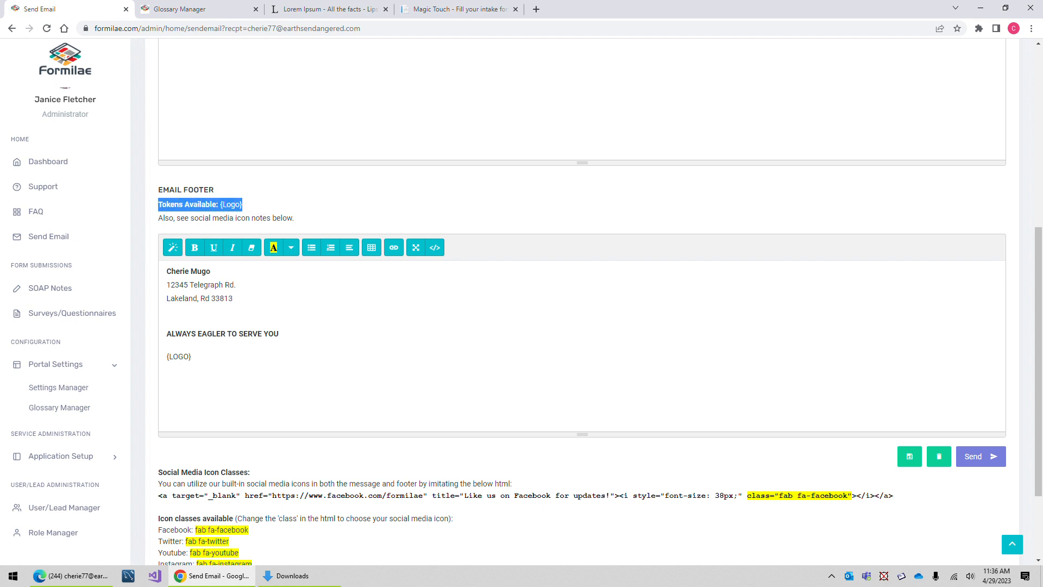
click(322, 293)
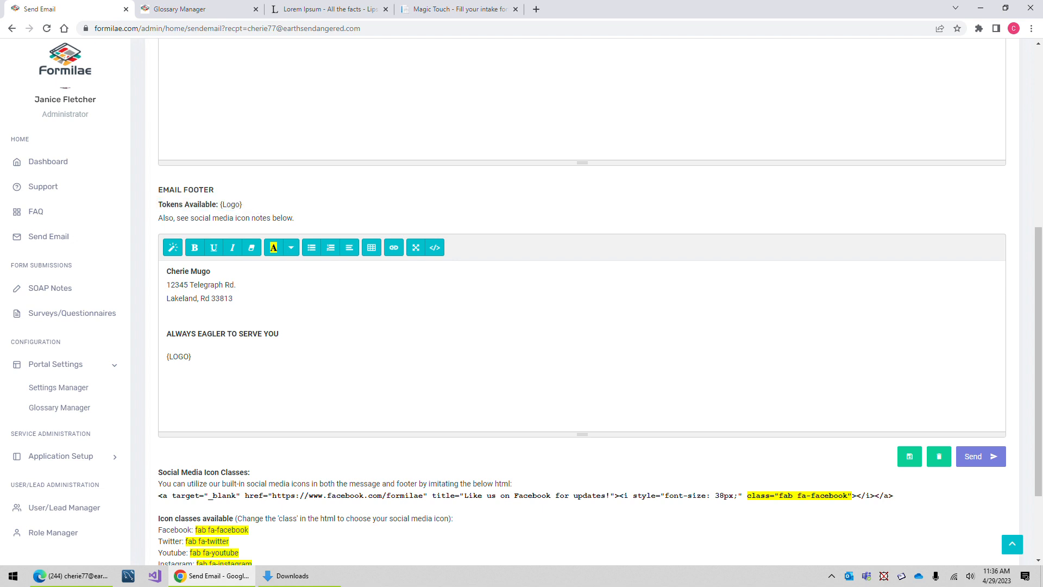
scroll(222, 304, up, 7)
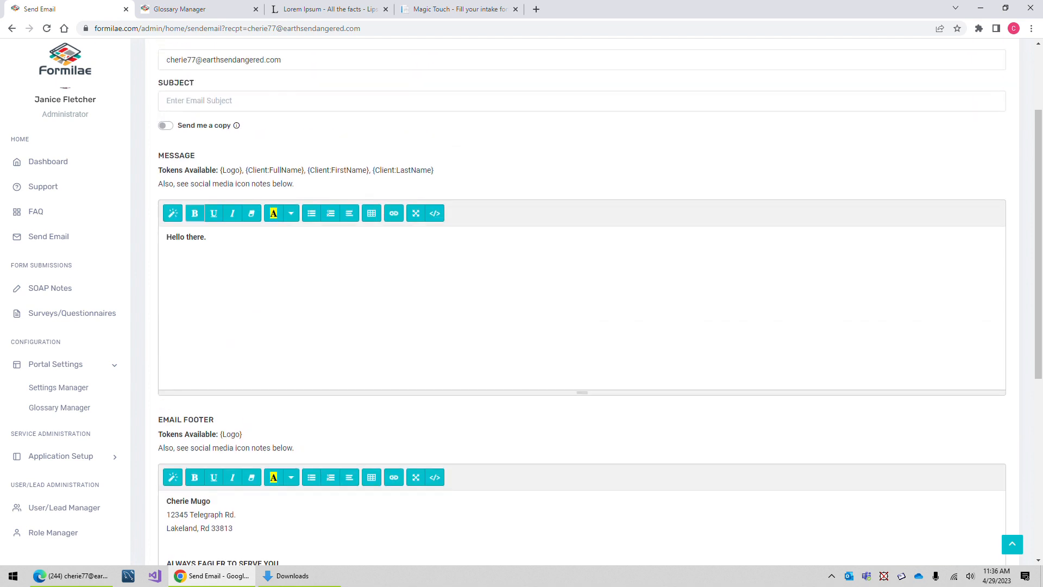
double_click(231, 292)
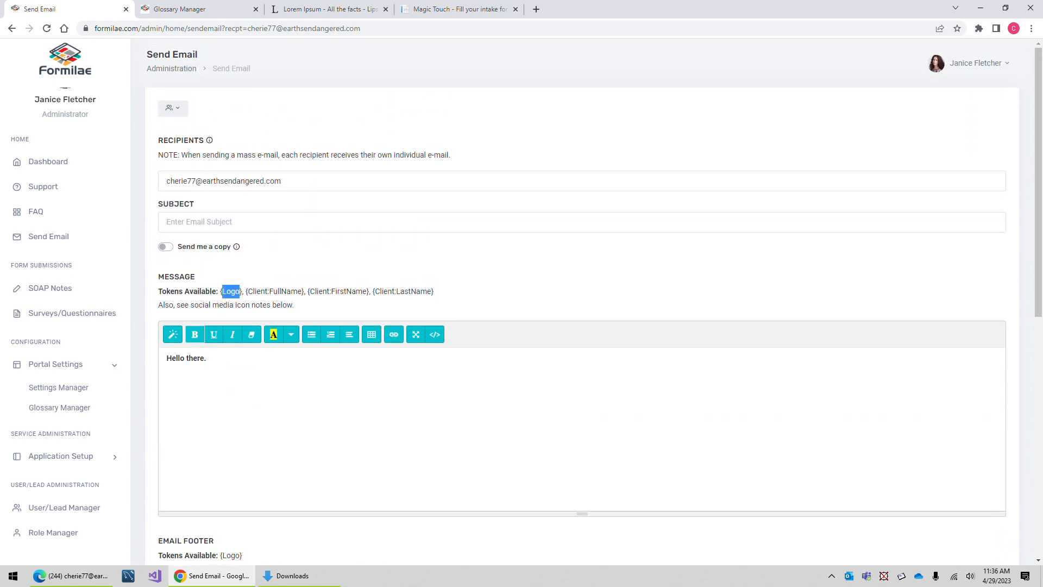
drag(253, 292, 356, 291)
click(385, 319)
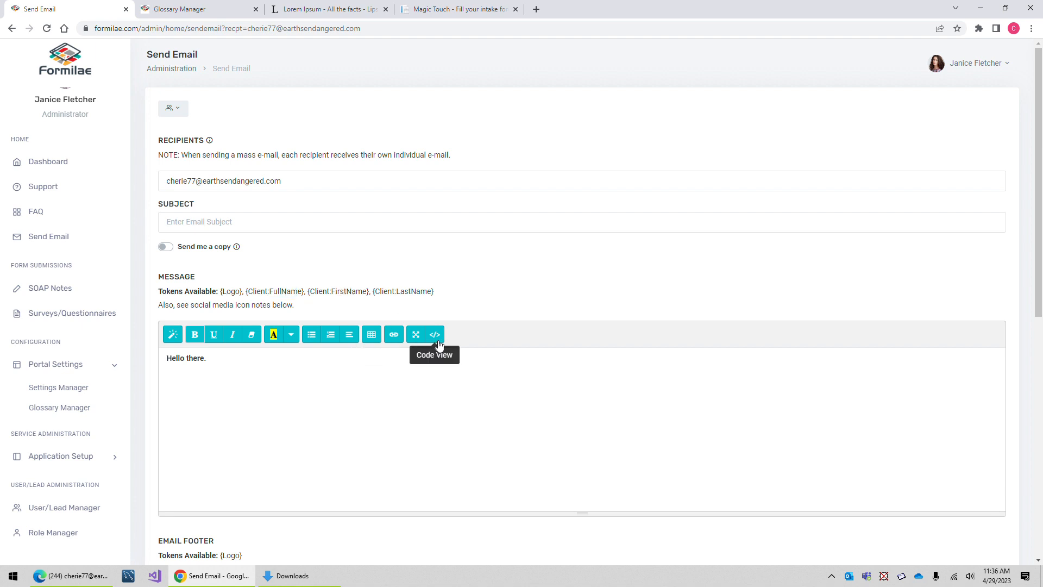
Step: Delete the bold "Hello there." greeting from the message body
drag(207, 359, 186, 352)
key(BackSpace)
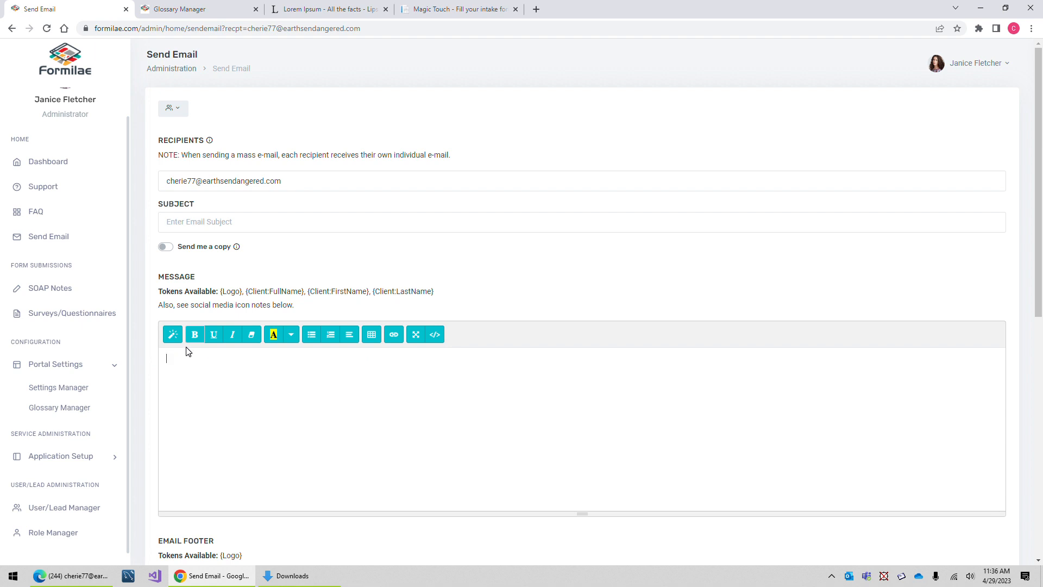
Step: Write the greeting "Hello {Client:FirstName}" in the message body
text(Hello)
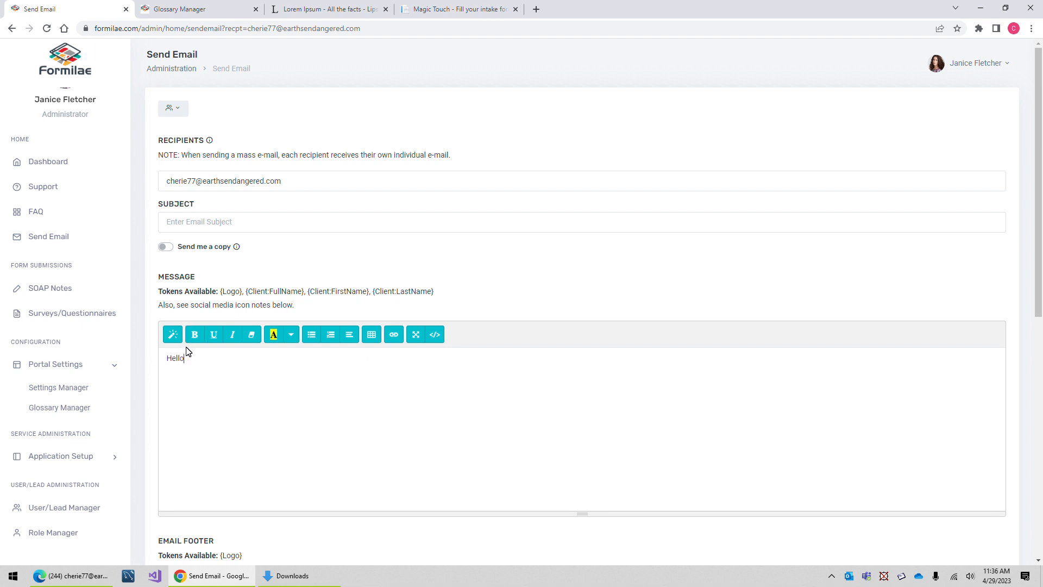
text( {Client:FirstName)
Step: Search the Glossary Manager for "footer"
scroll(187, 352, down, 1)
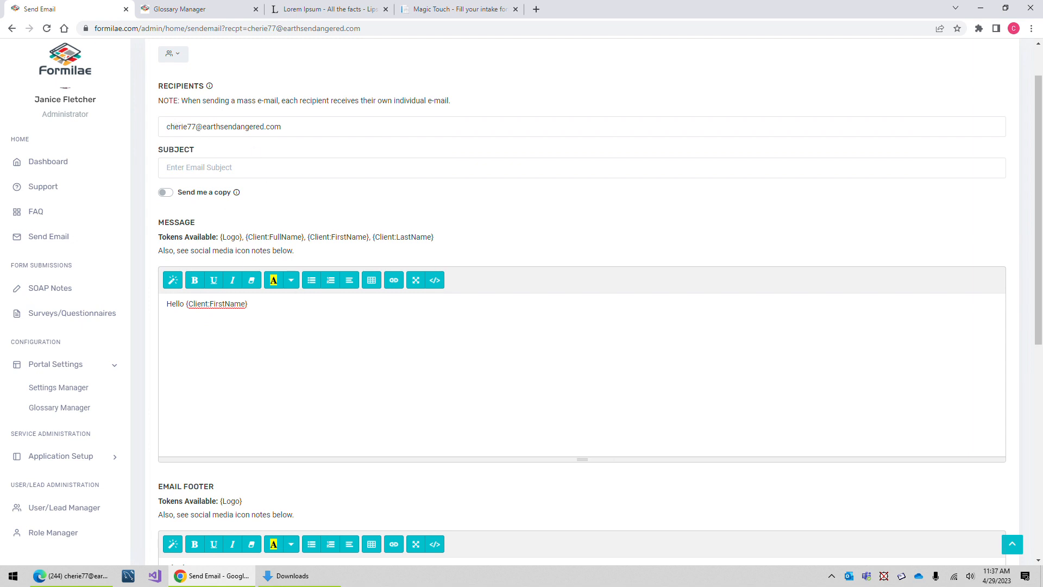
scroll(299, 416, down, 4)
scroll(582, 302, down, 1)
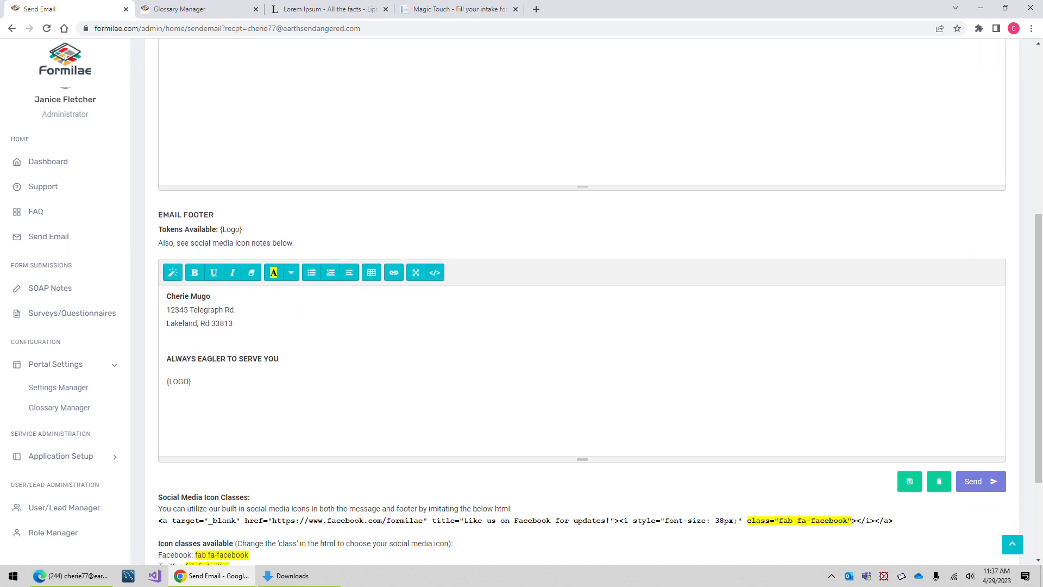
click(188, 12)
scroll(478, 293, down, 1)
scroll(459, 303, down, 12)
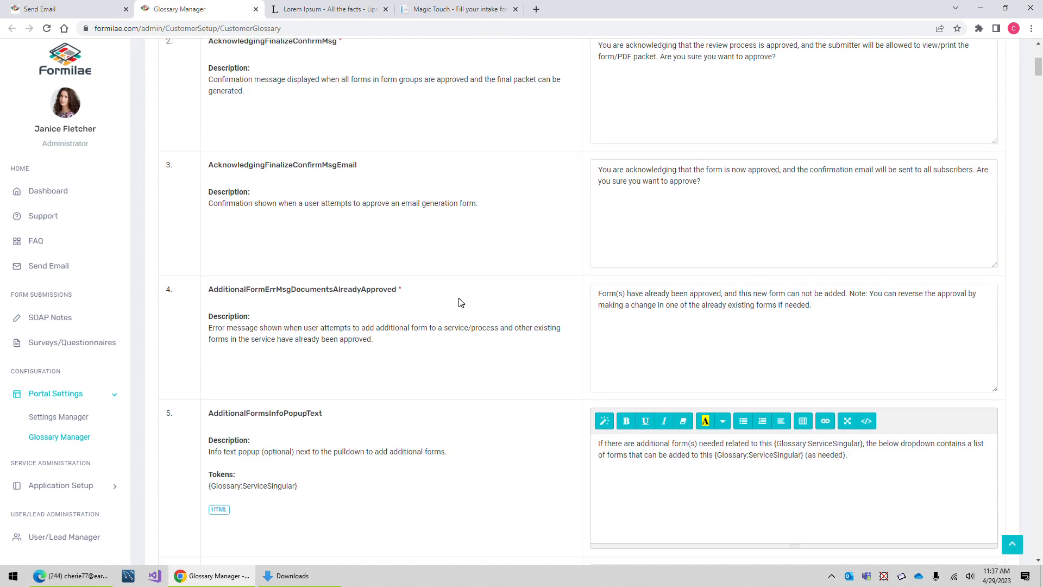
scroll(288, 109, up, 13)
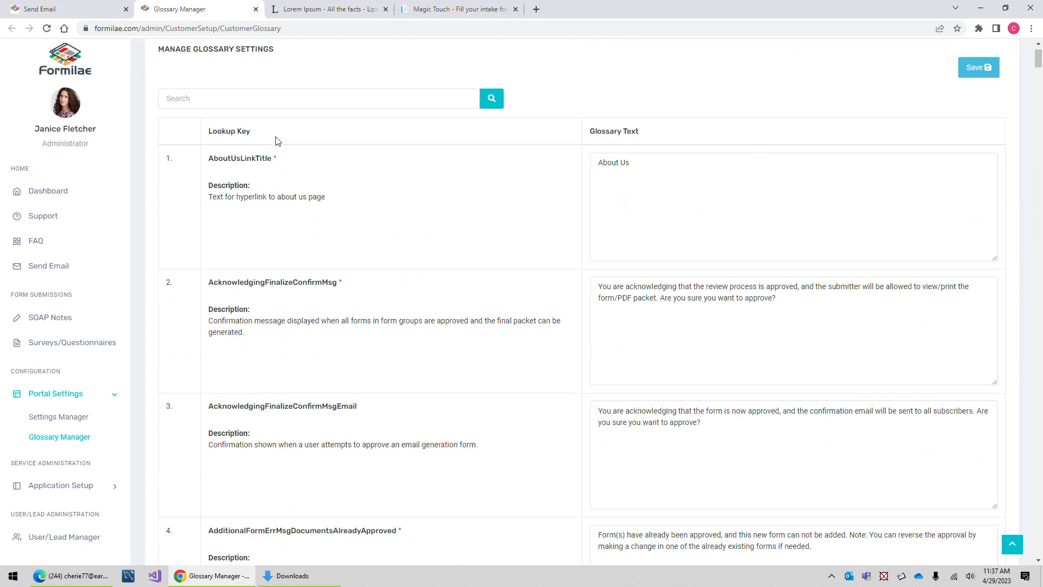
click(223, 154)
text(footer)
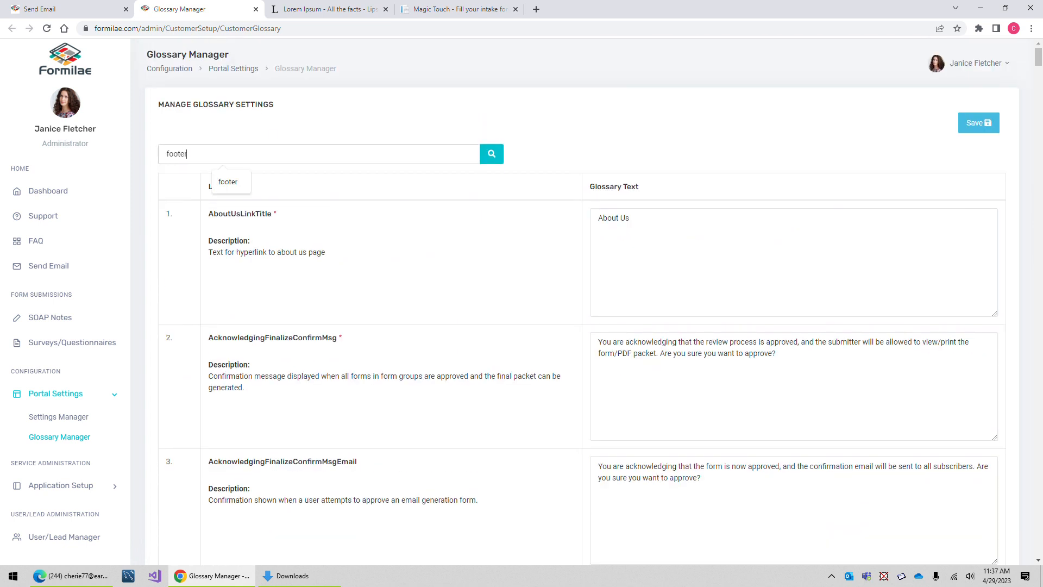
click(491, 154)
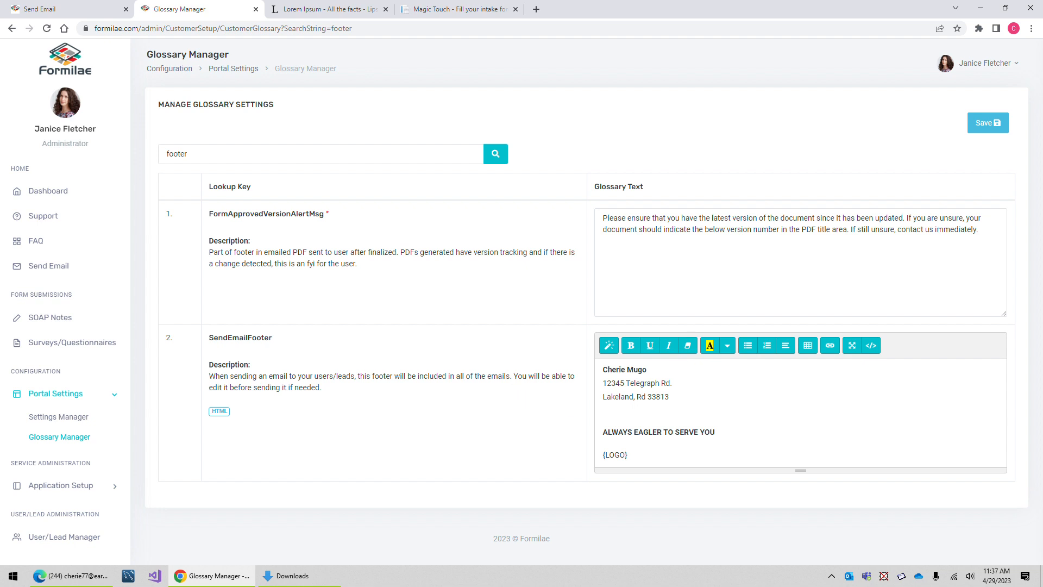
Step: Change the token in the SendEmailFooter glossary text to {Logo} and save the glossary settings
double_click(615, 455)
text(Logo)
key(shift+Left)
key(shift+Left)
key(shift+Left)
key(shift+Left)
click(609, 455)
drag(623, 455, 605, 456)
click(746, 160)
click(987, 125)
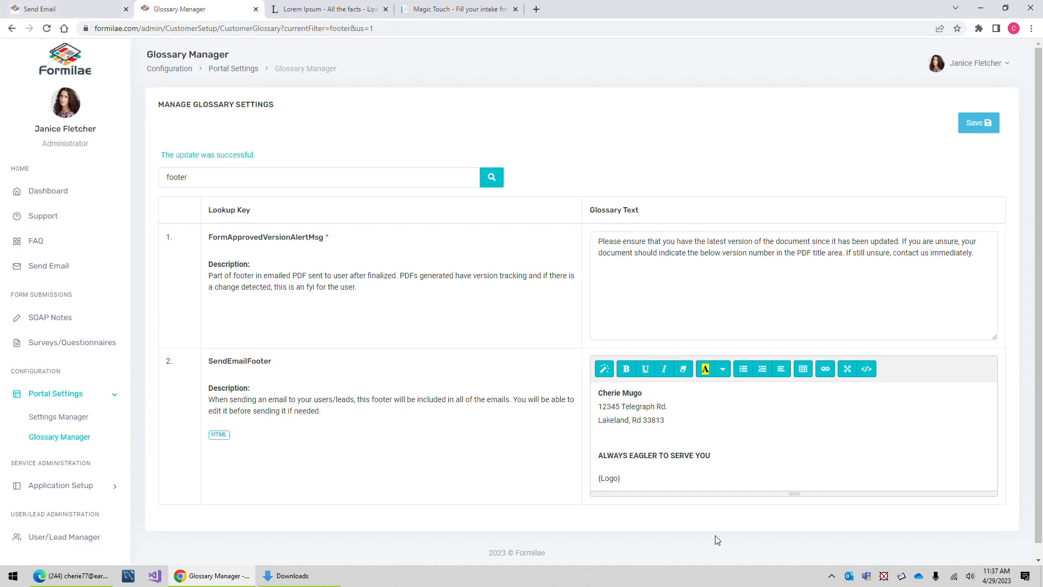
scroll(717, 539, down, 1)
Step: Change the token at the end of the Send Email page's footer to {Logo}
click(63, 9)
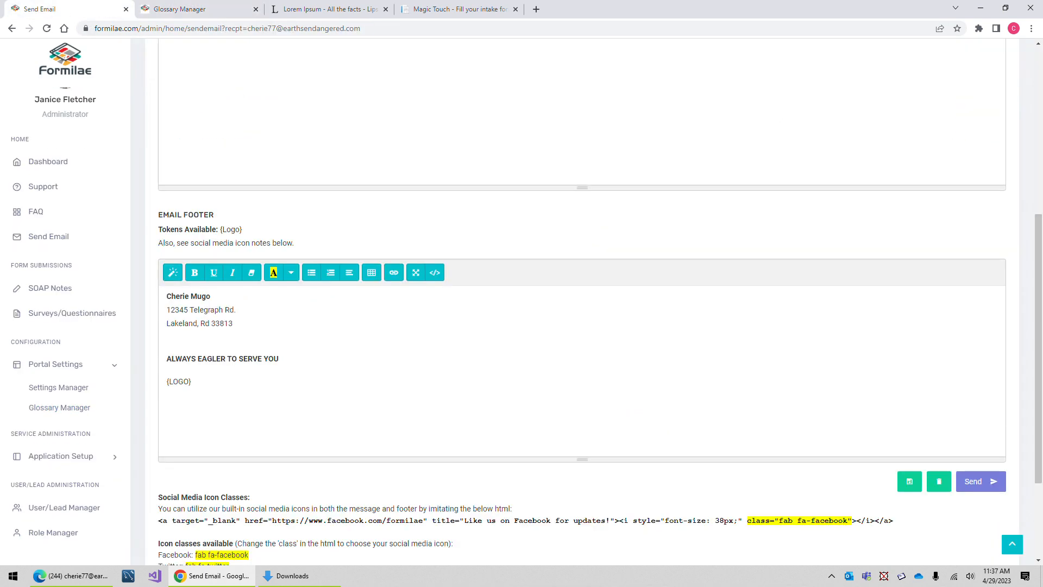
drag(189, 381, 169, 381)
scroll(169, 381, up, 5)
scroll(169, 381, down, 4)
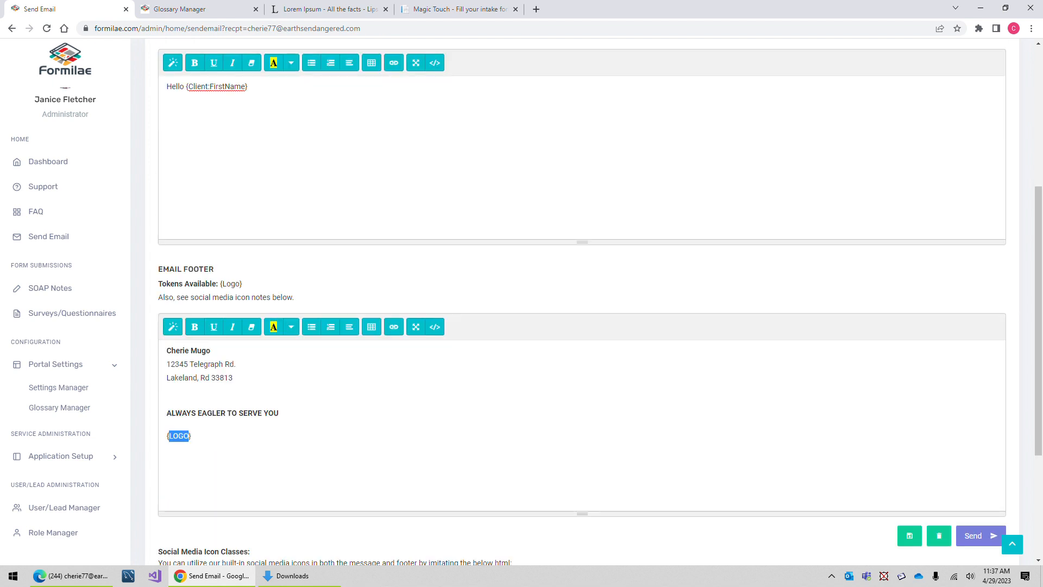
text(Logo)
Step: Examine the company name in the account menu, the tokens available for message and footer, and the social media icon notes
scroll(583, 304, up, 2)
scroll(583, 305, down, 2)
scroll(963, 298, up, 5)
click(980, 73)
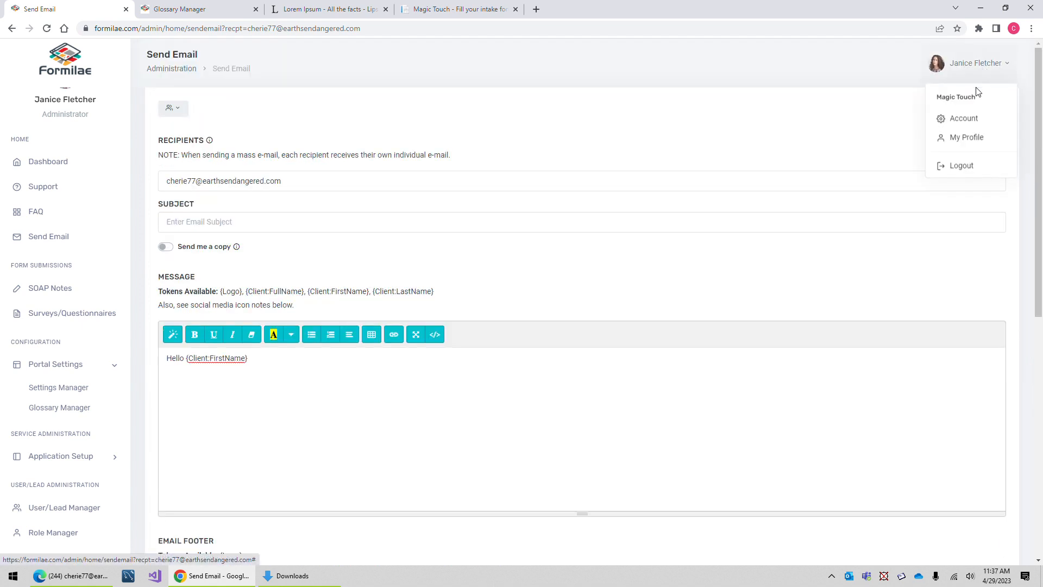
click(791, 66)
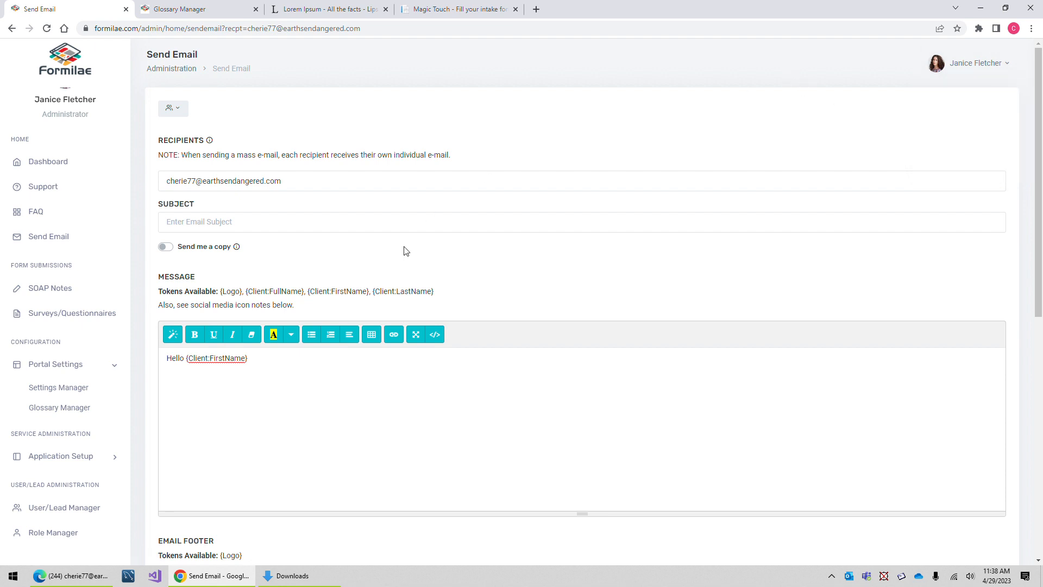
scroll(405, 250, down, 5)
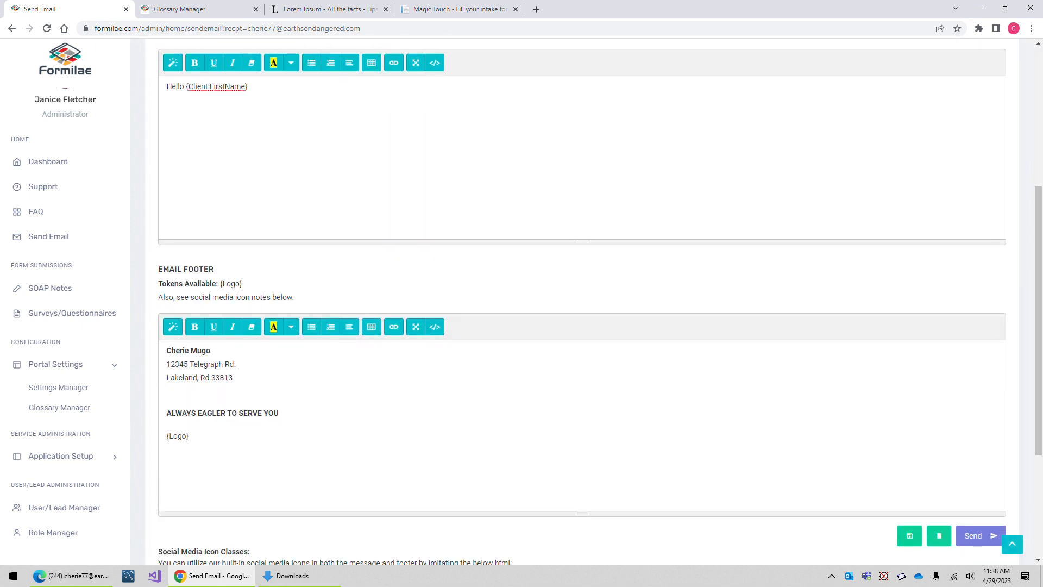
drag(220, 284, 243, 283)
click(314, 298)
scroll(313, 299, up, 3)
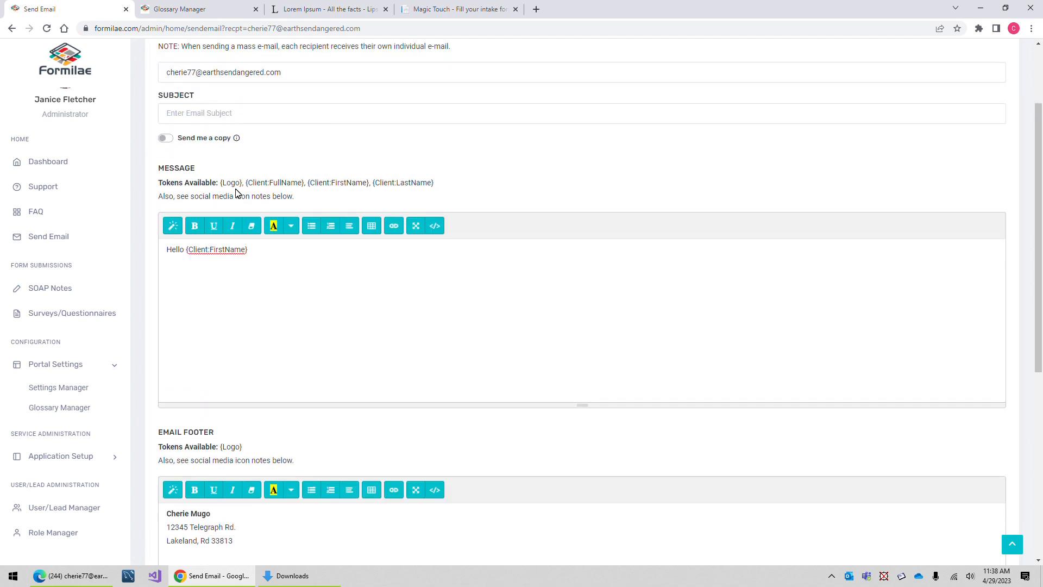
scroll(582, 304, down, 6)
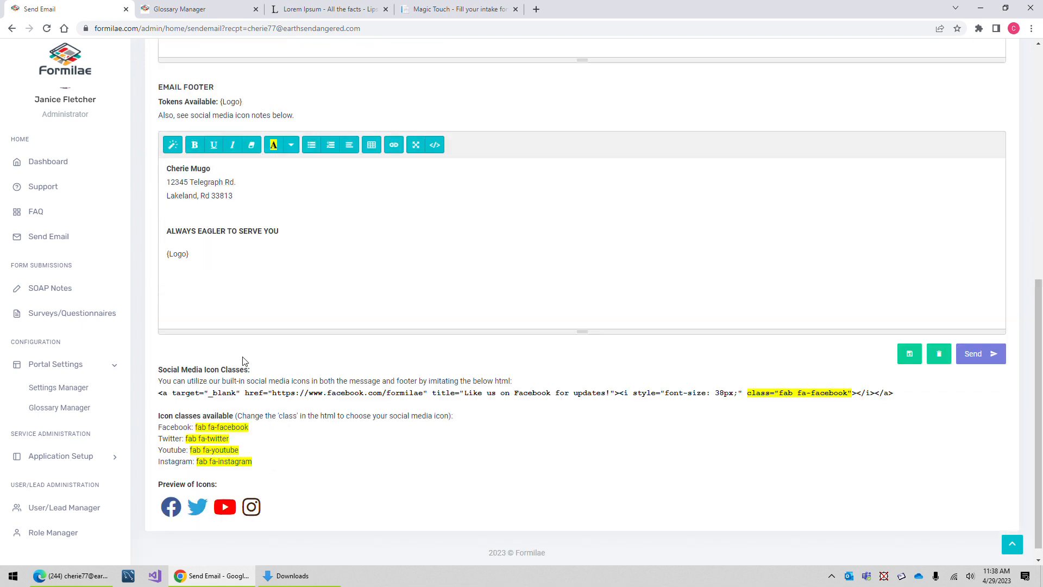
Step: Enter "Test email" as the email subject
scroll(322, 319, up, 6)
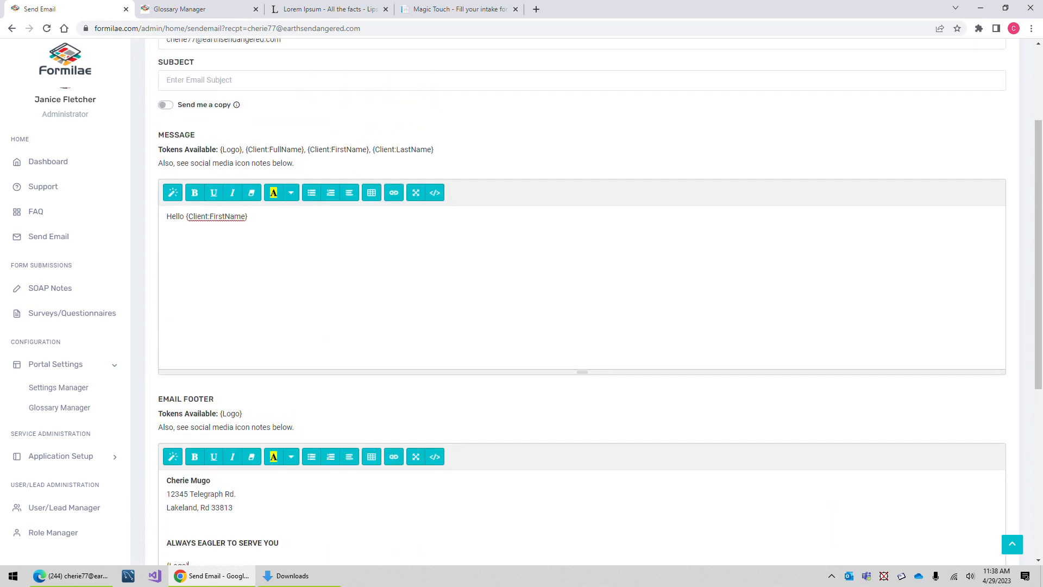
scroll(274, 253, up, 3)
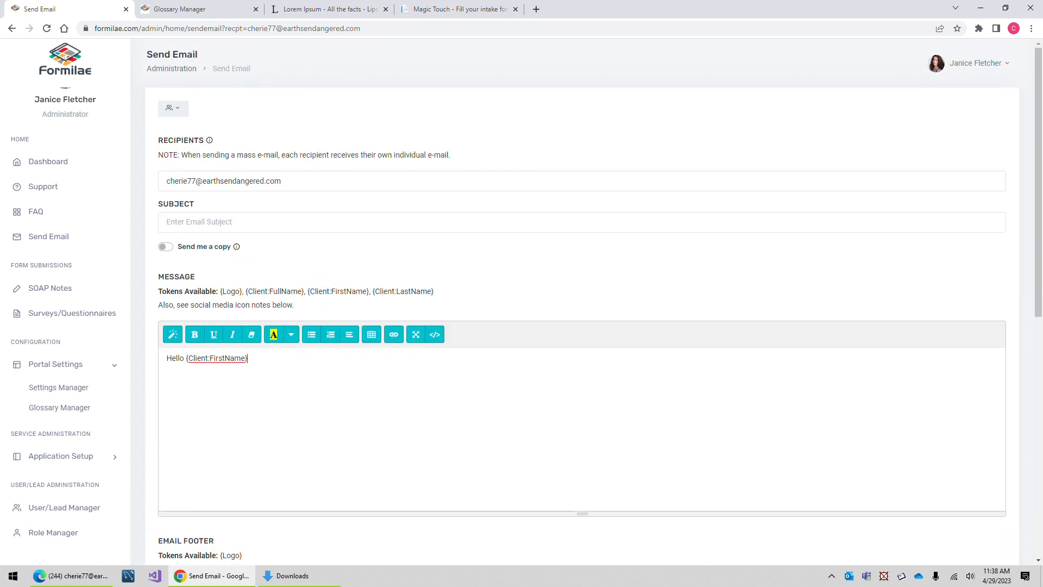
text(Test email)
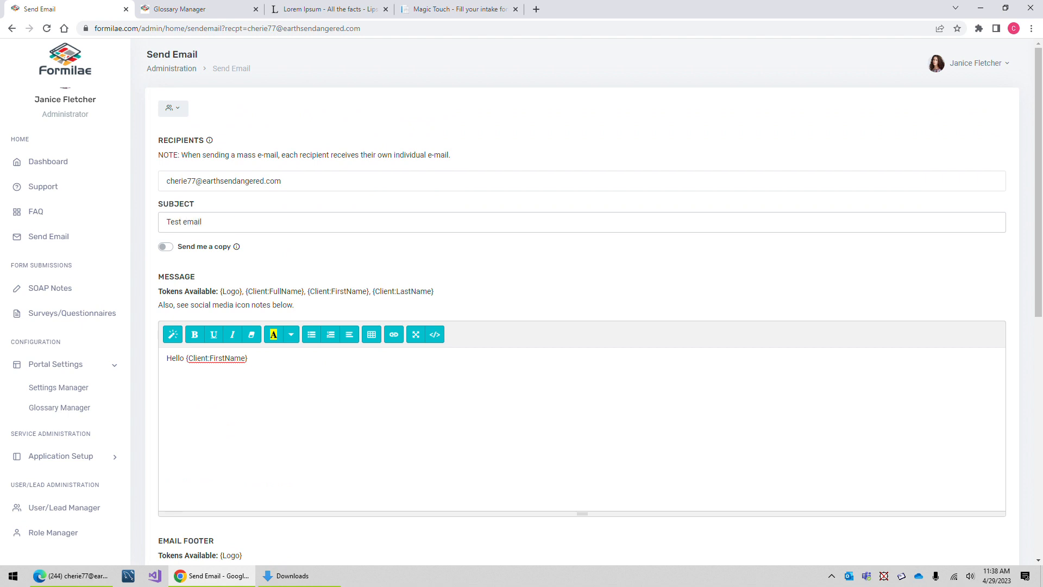
Step: Copy the three generated Lorem Ipsum paragraphs and paste them below the greeting, ending the greeting with a period
click(329, 10)
drag(272, 325, 627, 455)
key(ctrl+c)
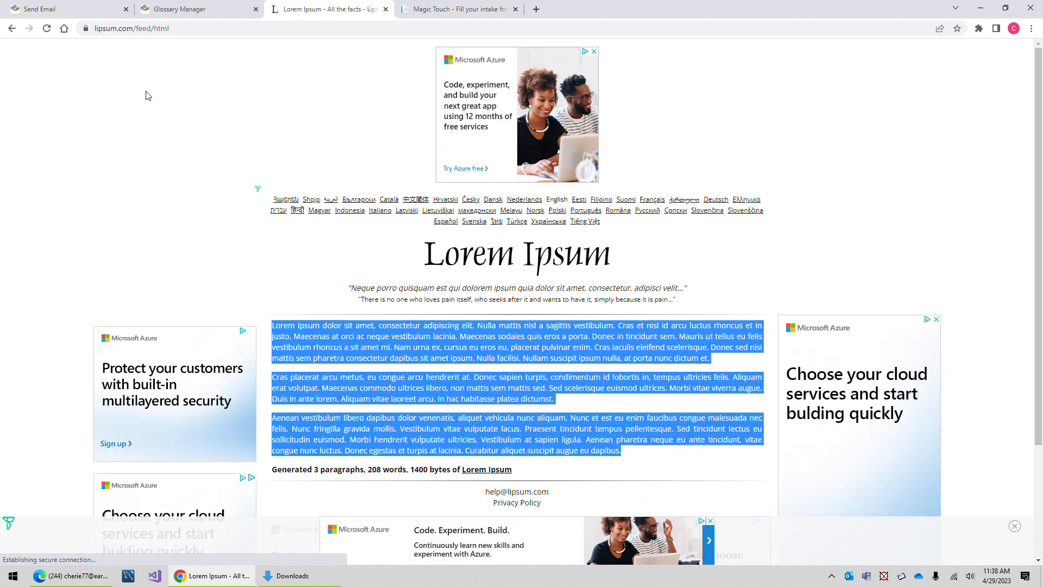
click(37, 11)
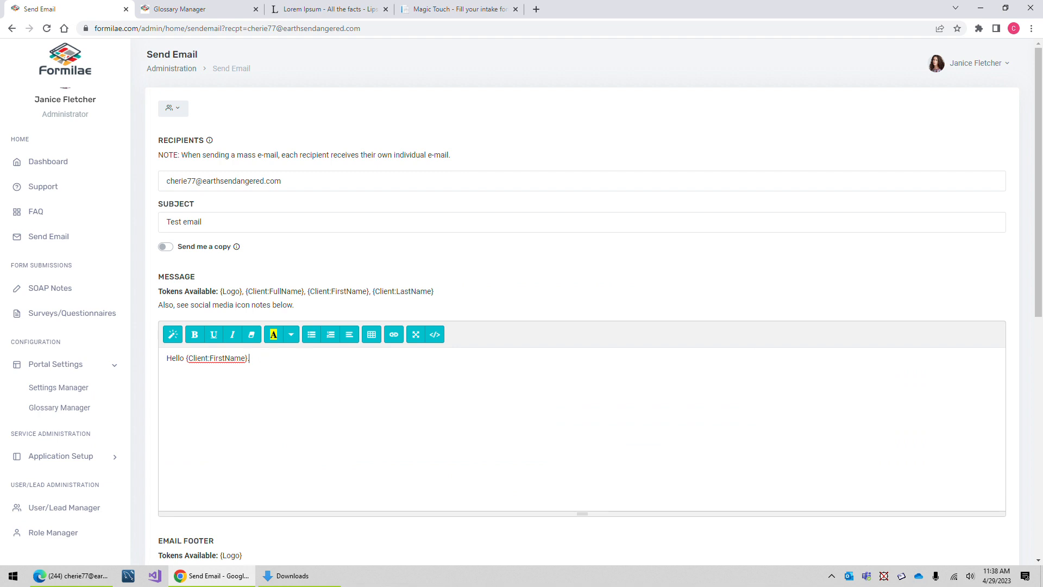
key(ctrl+v)
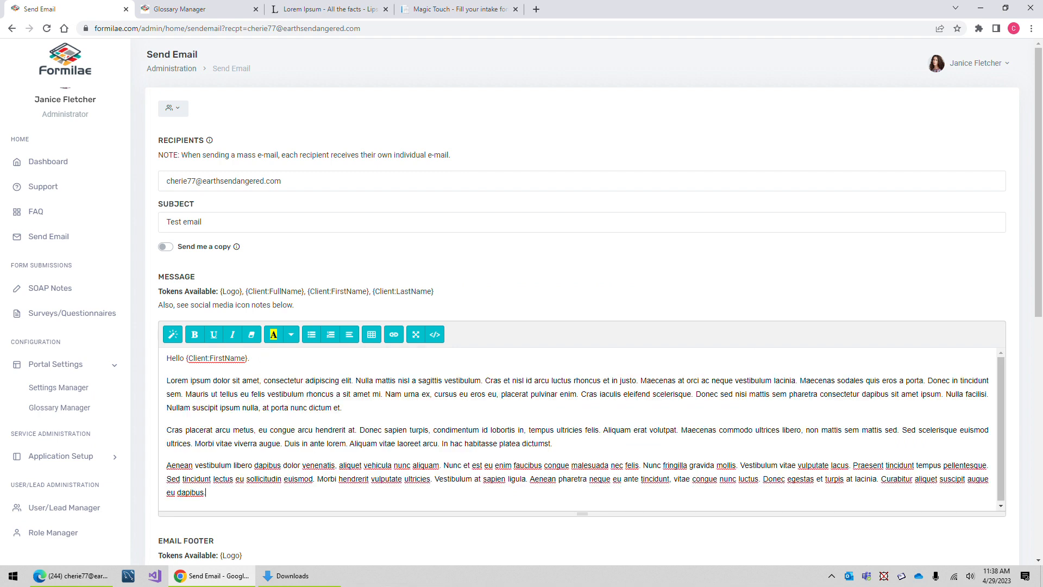
Step: Bold the greeting and "consectetur adipiscing elit", and highlight "mattis nisl a sagittis vestibulum" in yellow
drag(288, 381, 349, 381)
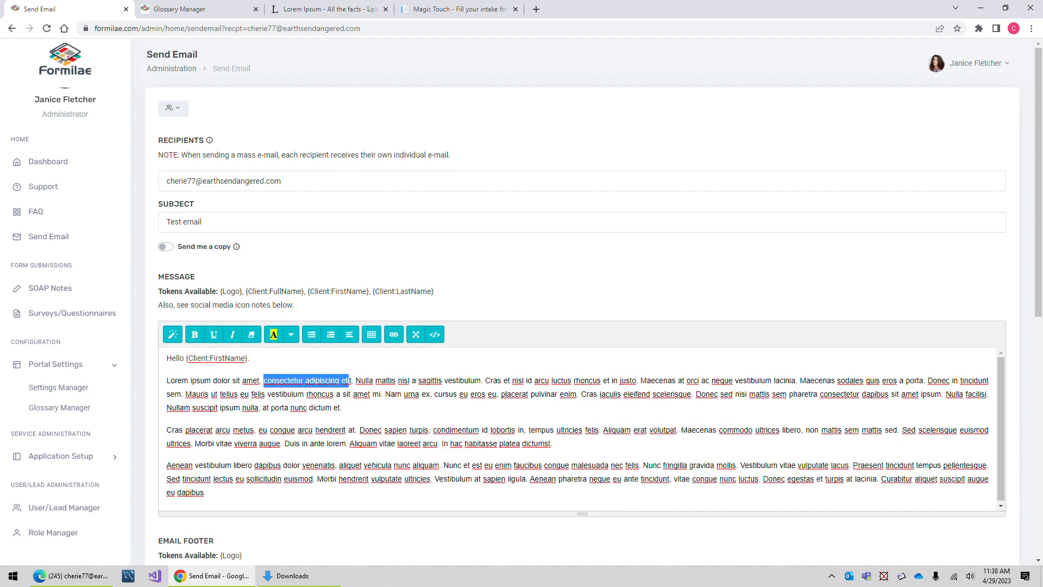
click(195, 334)
drag(382, 380, 487, 380)
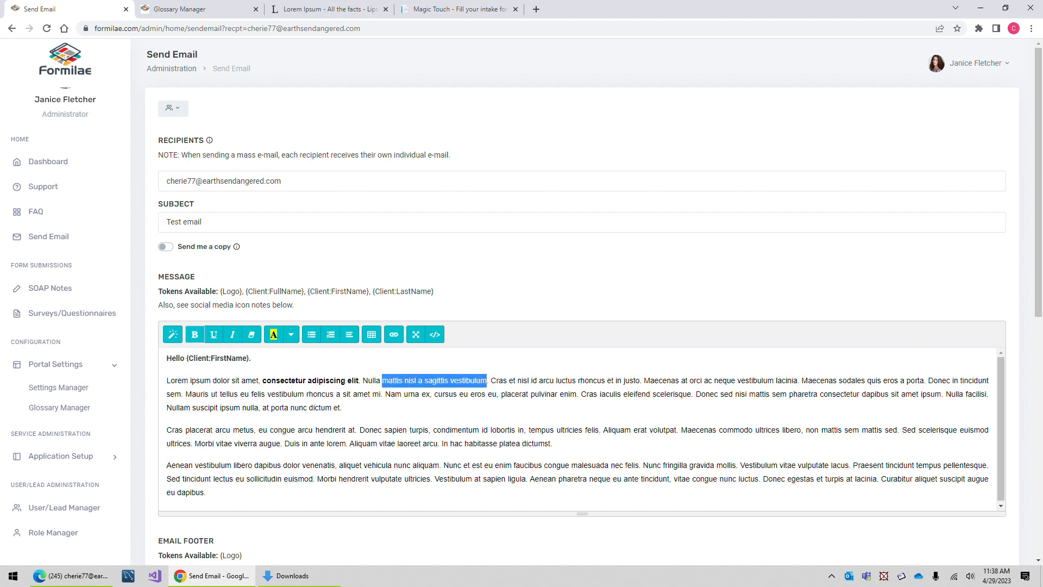
click(273, 334)
Step: Review the finished message and footer, send the email and dismiss the confirmation
scroll(492, 303, down, 6)
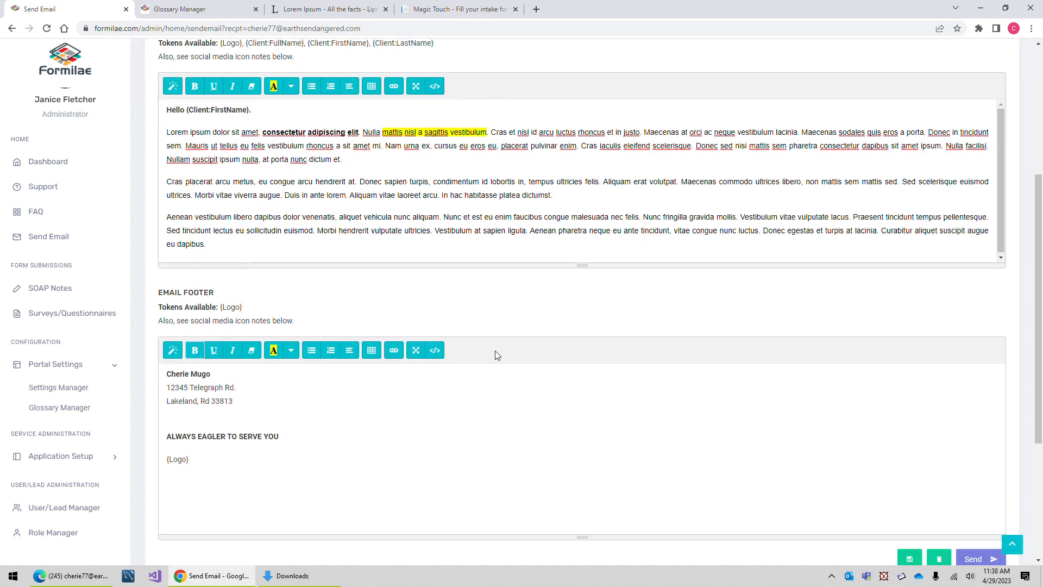
scroll(240, 424, down, 1)
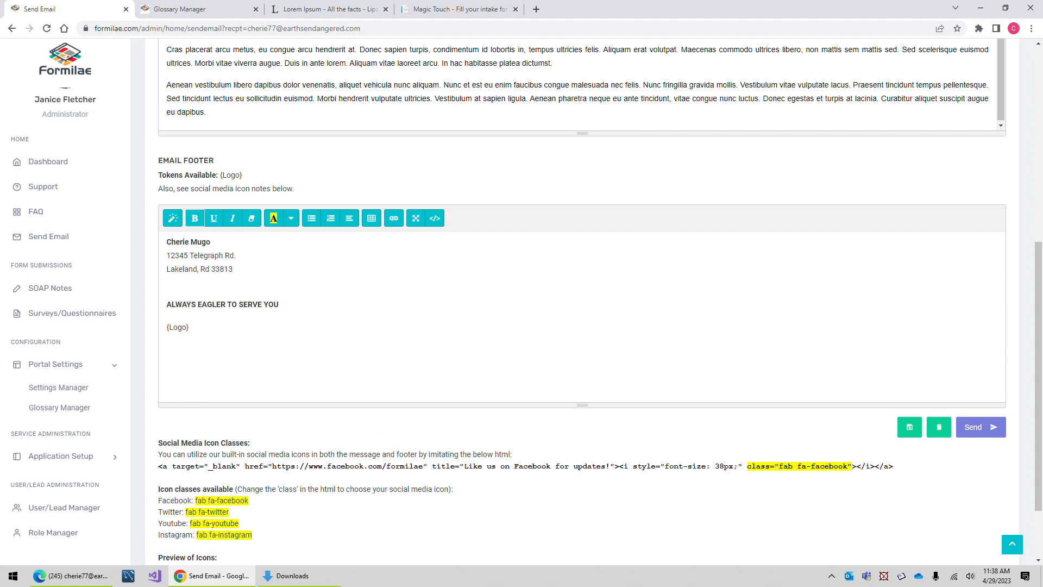
scroll(521, 475, up, 7)
scroll(521, 477, down, 6)
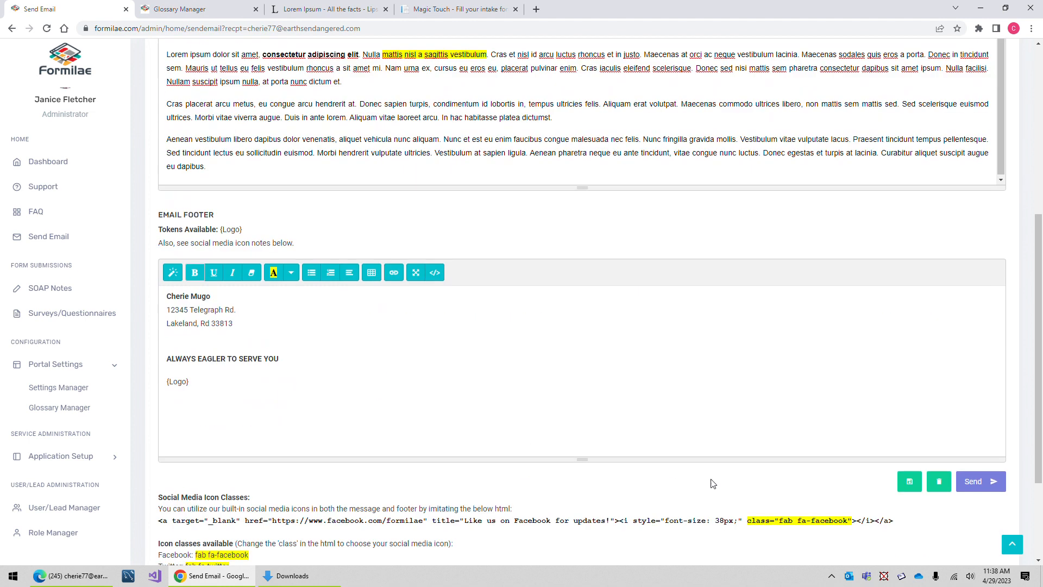
click(972, 484)
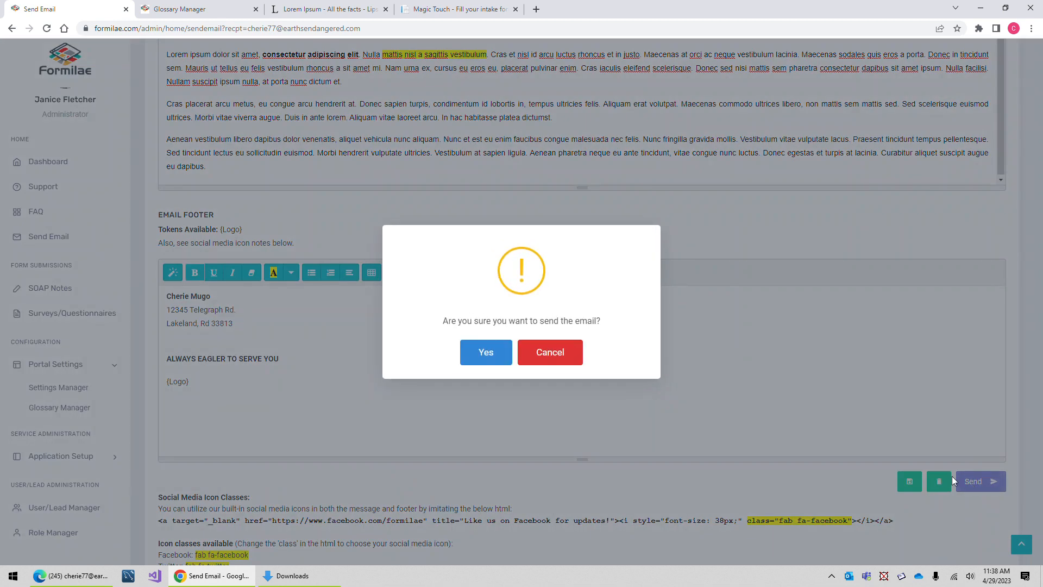
click(481, 354)
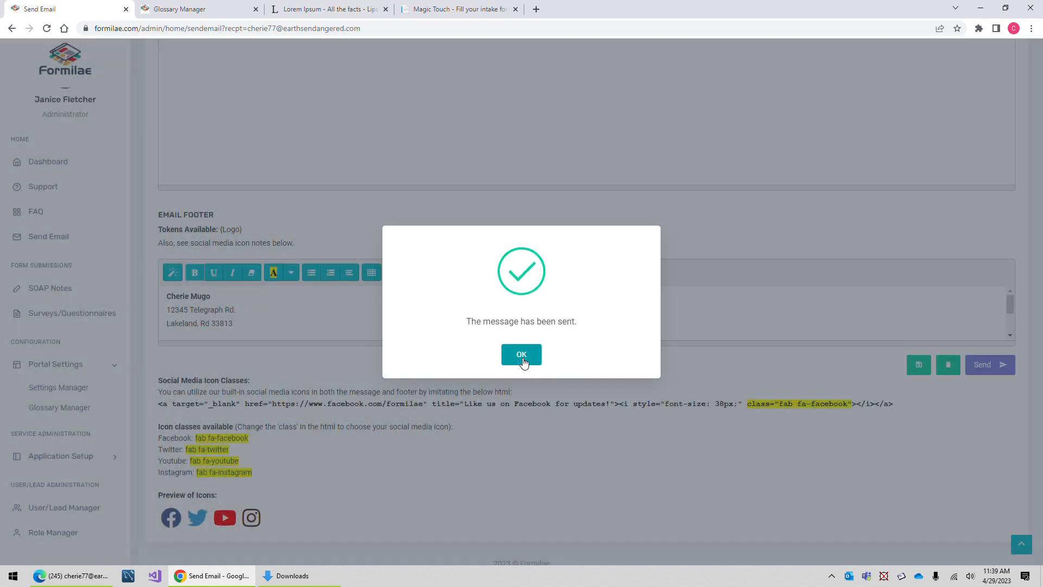
click(521, 357)
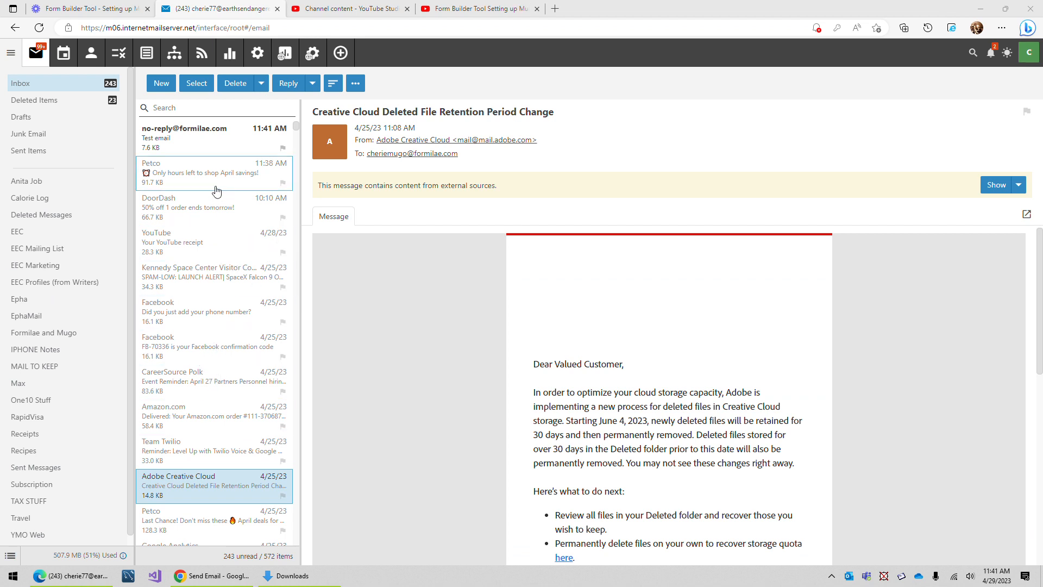
Step: Open the received "Test email" in the webmail inbox and examine its header image, personalized greeting, text formatting and footer logo
click(217, 150)
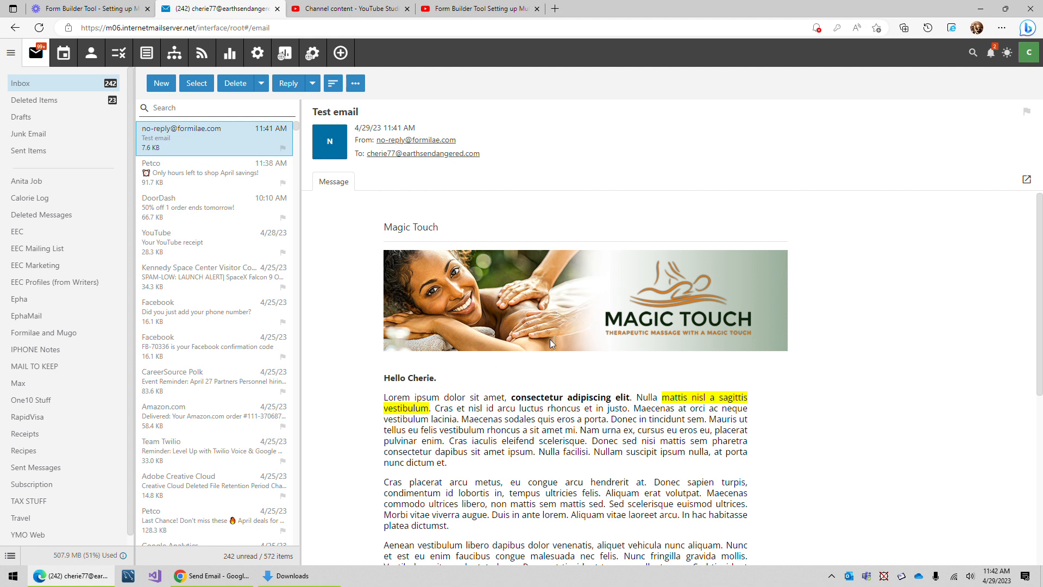
scroll(563, 350, down, 2)
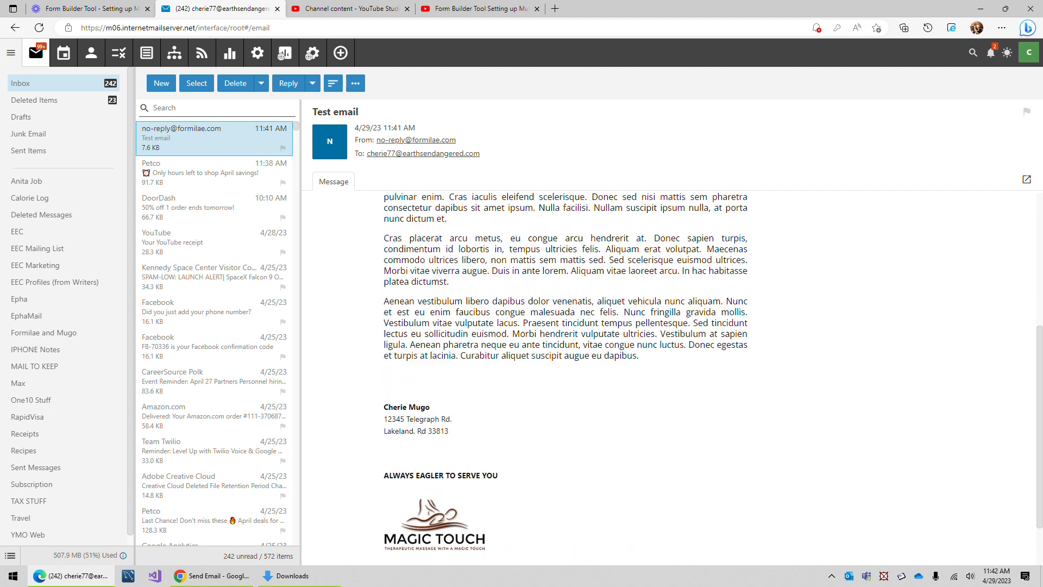
drag(407, 266, 434, 266)
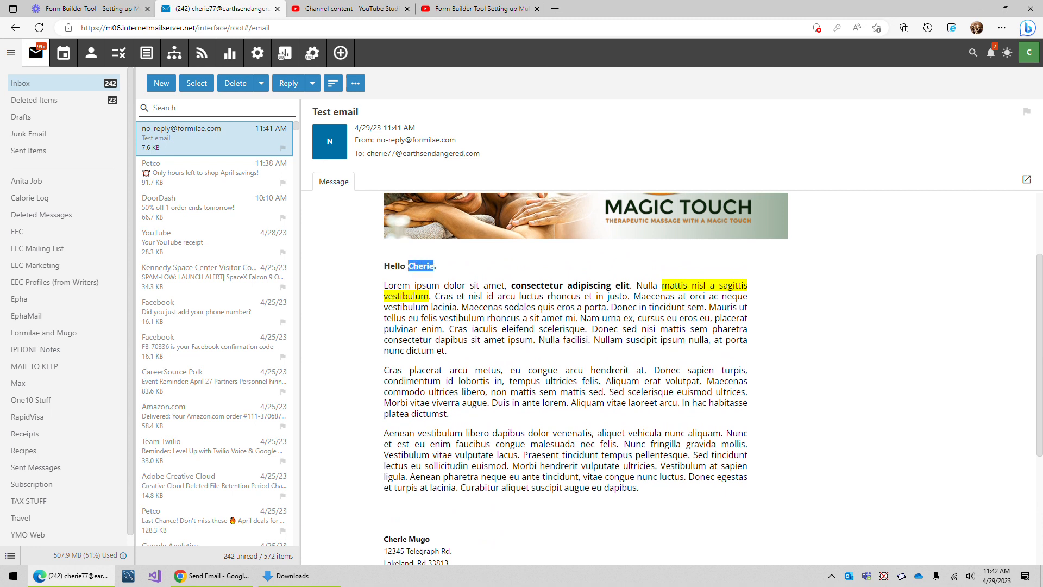
click(427, 306)
scroll(429, 356, down, 3)
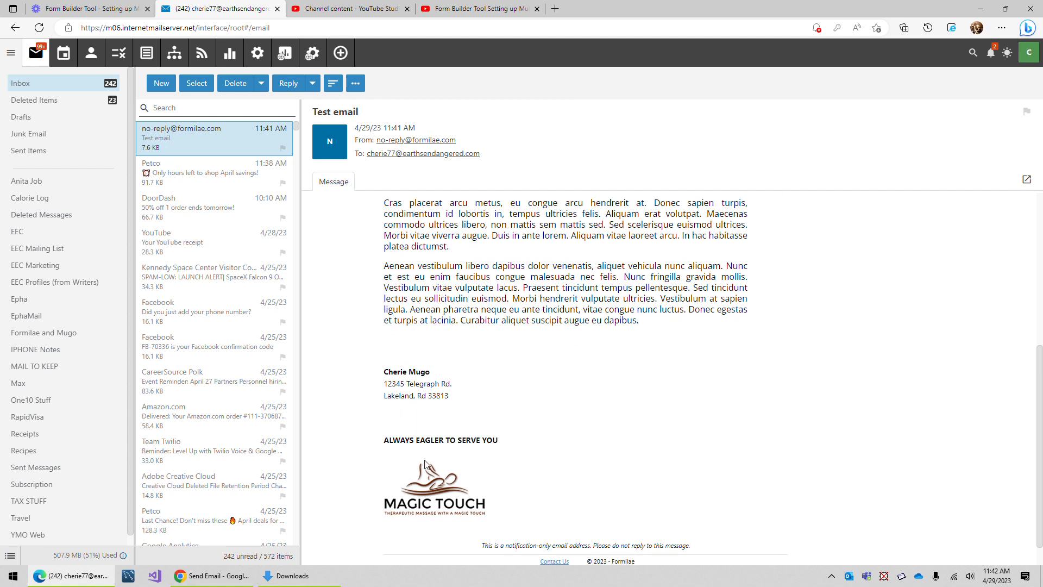
scroll(440, 459, up, 5)
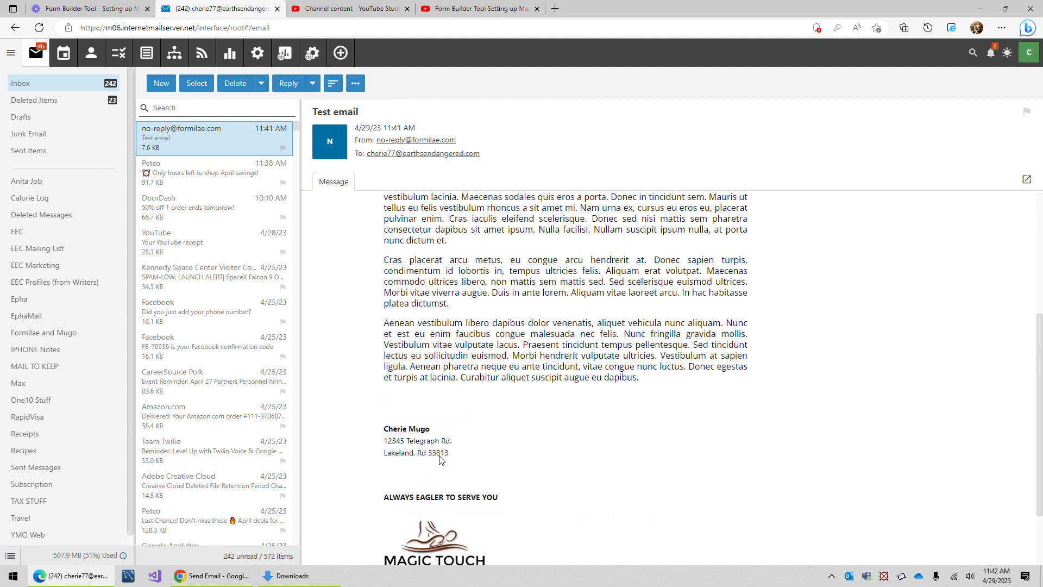
scroll(441, 459, up, 1)
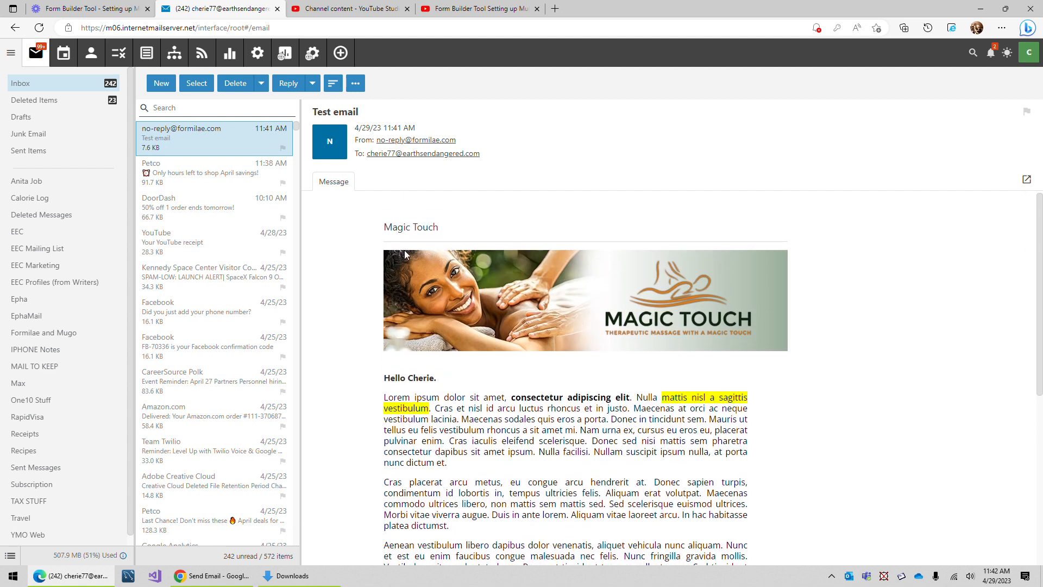
Step: Examine the "Magic Touch" title above the received email's header image, and review the message body down to the signature and footer logo
drag(384, 227, 439, 229)
click(400, 230)
click(399, 229)
scroll(520, 443, down, 6)
scroll(521, 443, up, 6)
scroll(526, 426, down, 6)
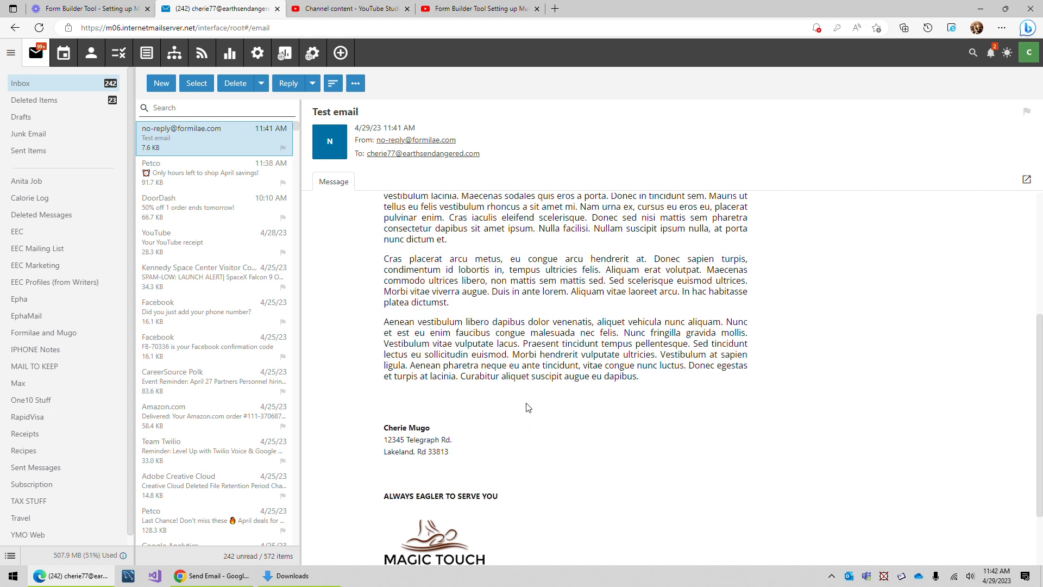
scroll(527, 426, up, 6)
drag(439, 228, 384, 228)
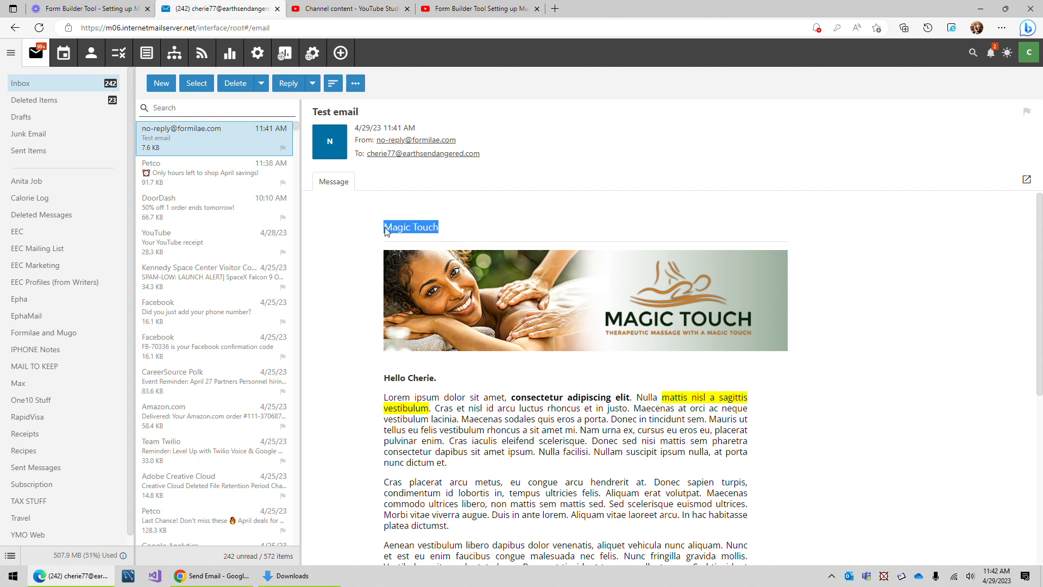
click(425, 234)
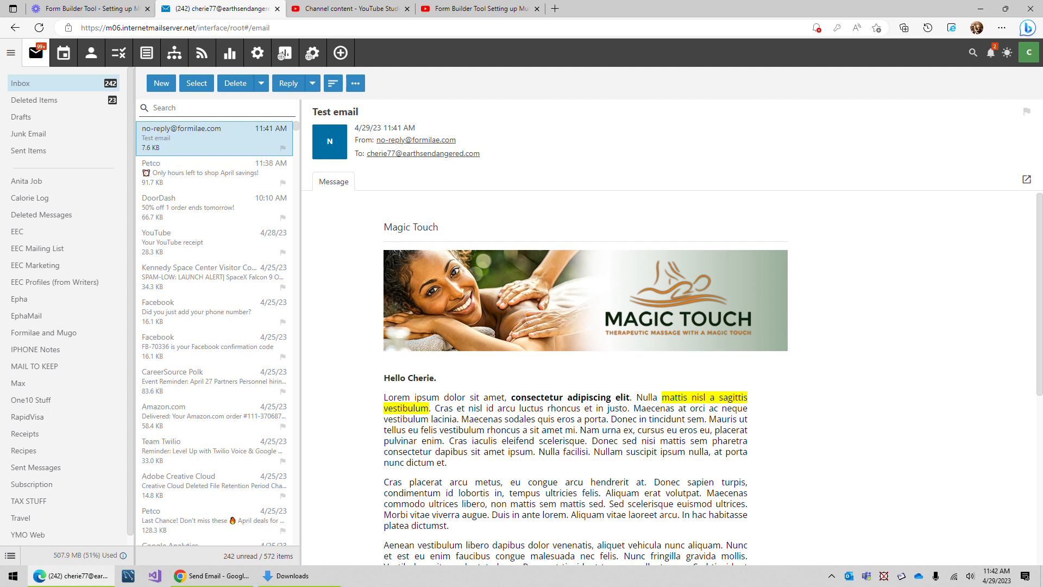
drag(384, 227, 439, 227)
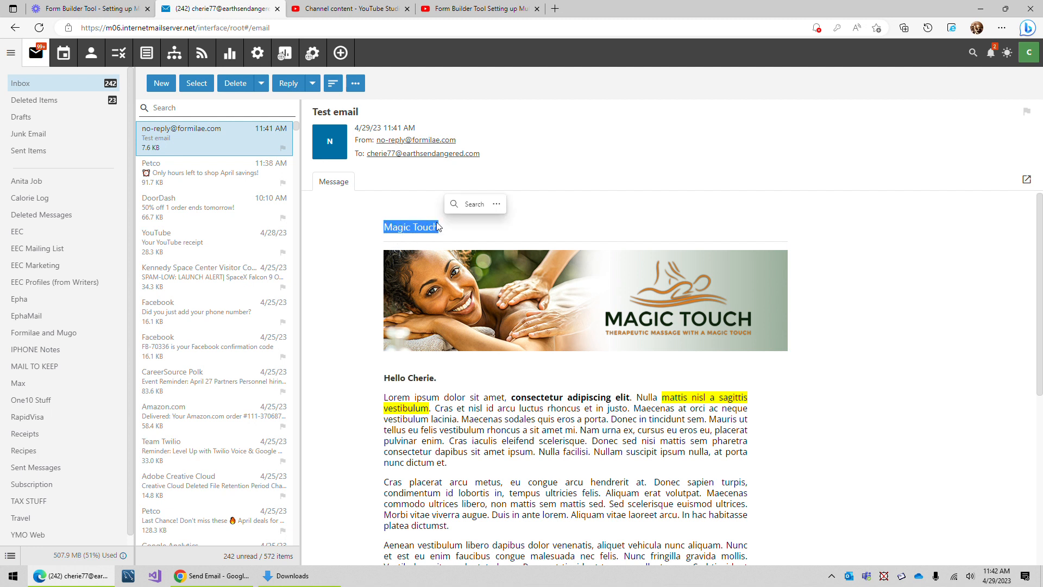
click(403, 232)
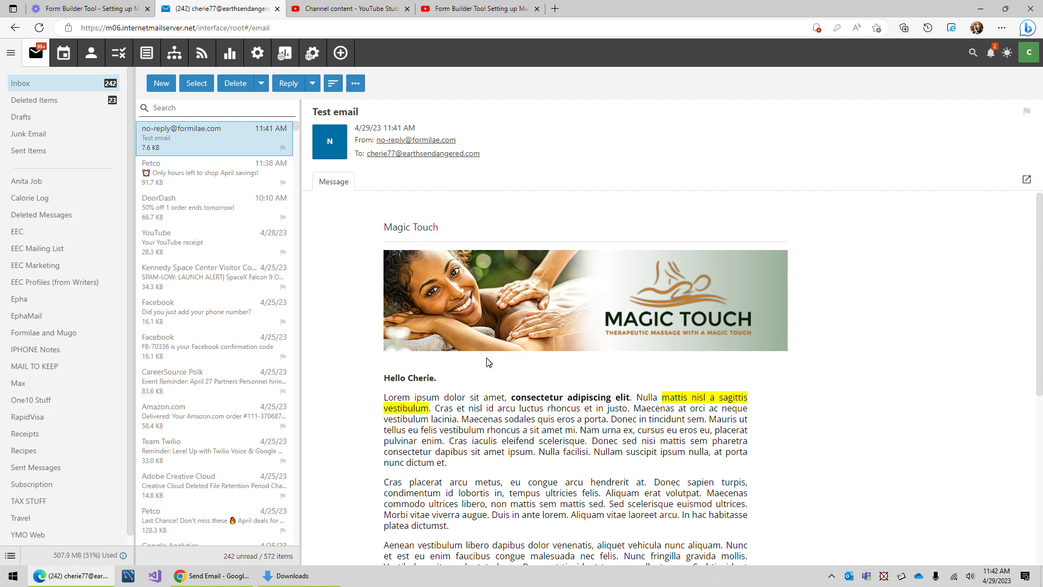
scroll(565, 381, down, 2)
scroll(565, 380, up, 2)
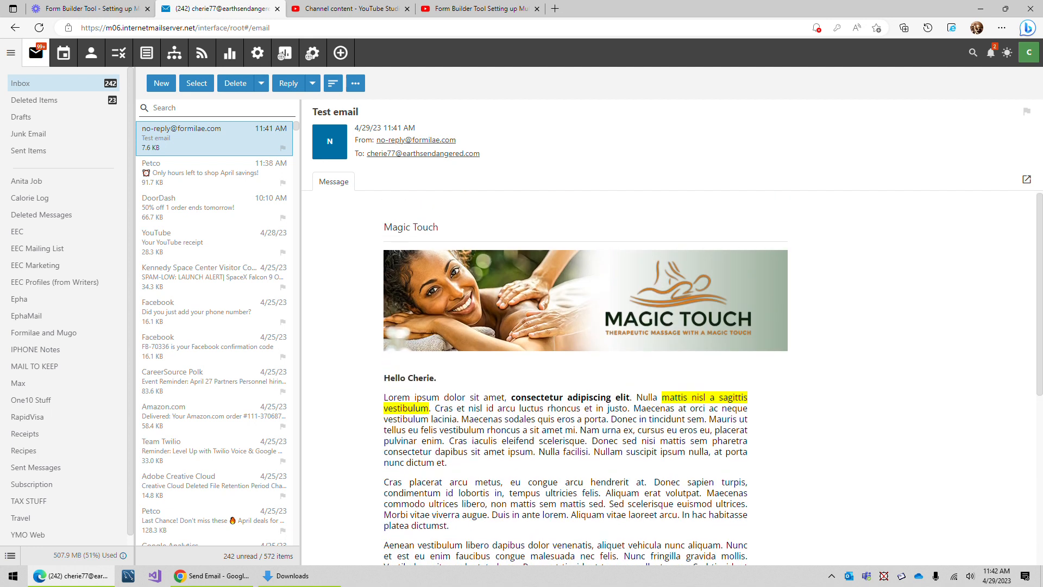